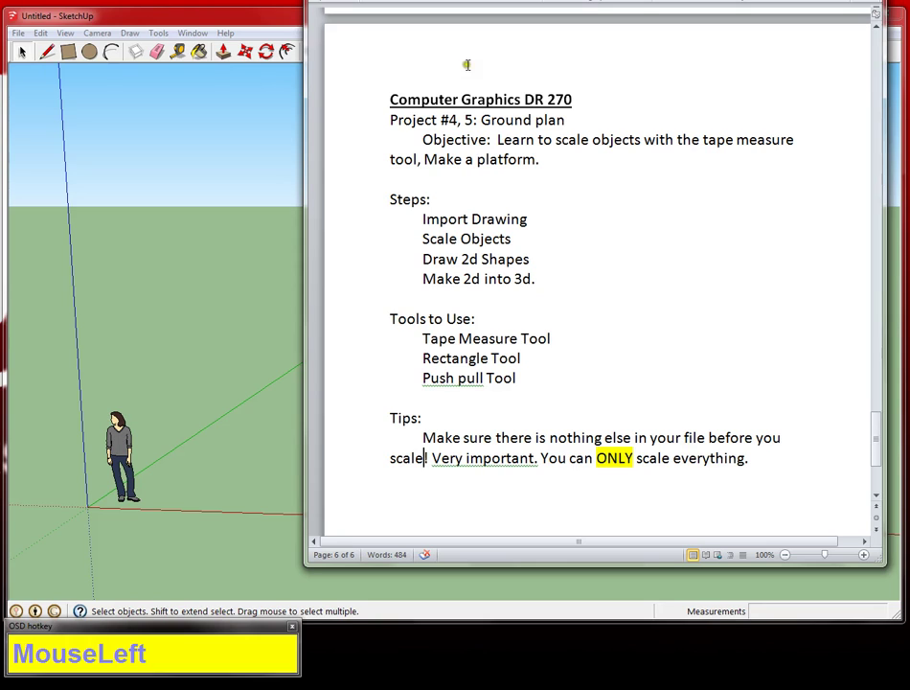
# Read the Project #4, 5 ground plan sheet, covering its objective, steps, tools and tips.
pyautogui.moveTo(424, 159); pyautogui.dragTo(535, 159)
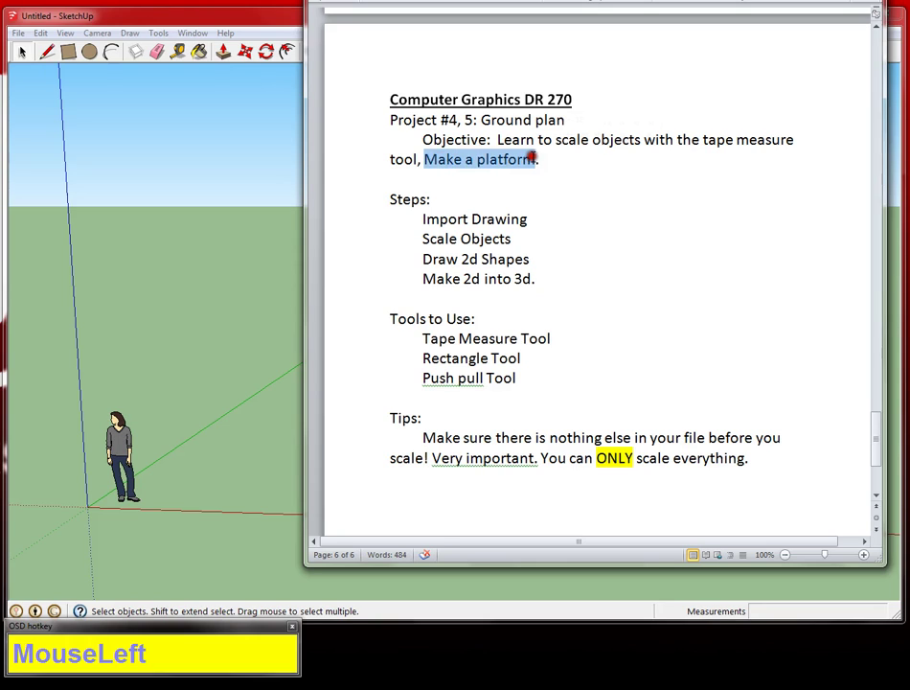
pyautogui.click(542, 192)
pyautogui.scroll(-2, 542, 192)
pyautogui.scroll(3, 443, 33)
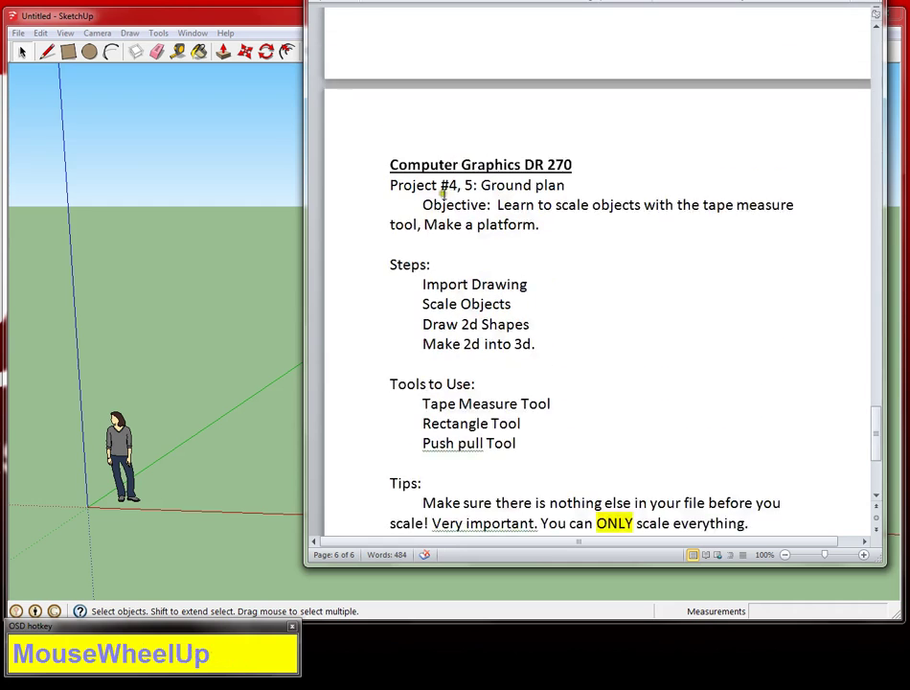
pyautogui.scroll(-2, 466, 197)
# Switch to SketchUp and start a file import from the IVEY folder on the desktop.
pyautogui.click(266, 154)
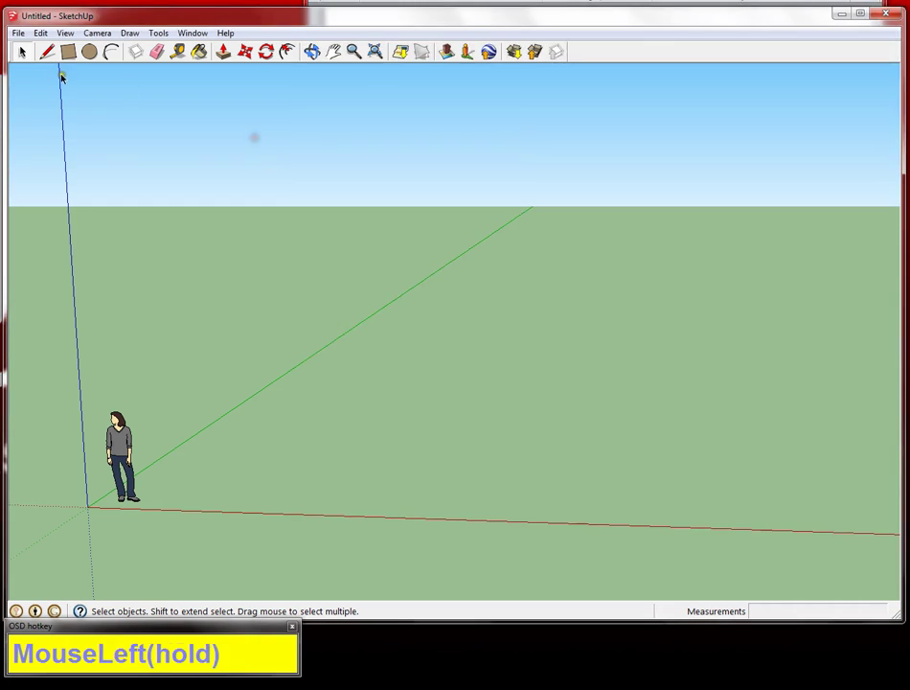
pyautogui.click(18, 33)
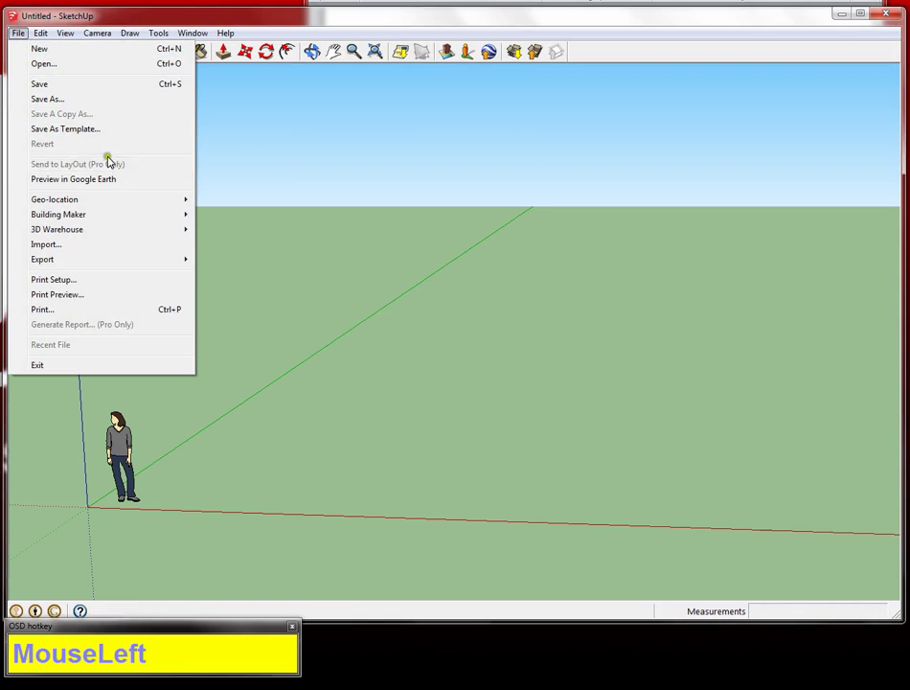
pyautogui.click(110, 245)
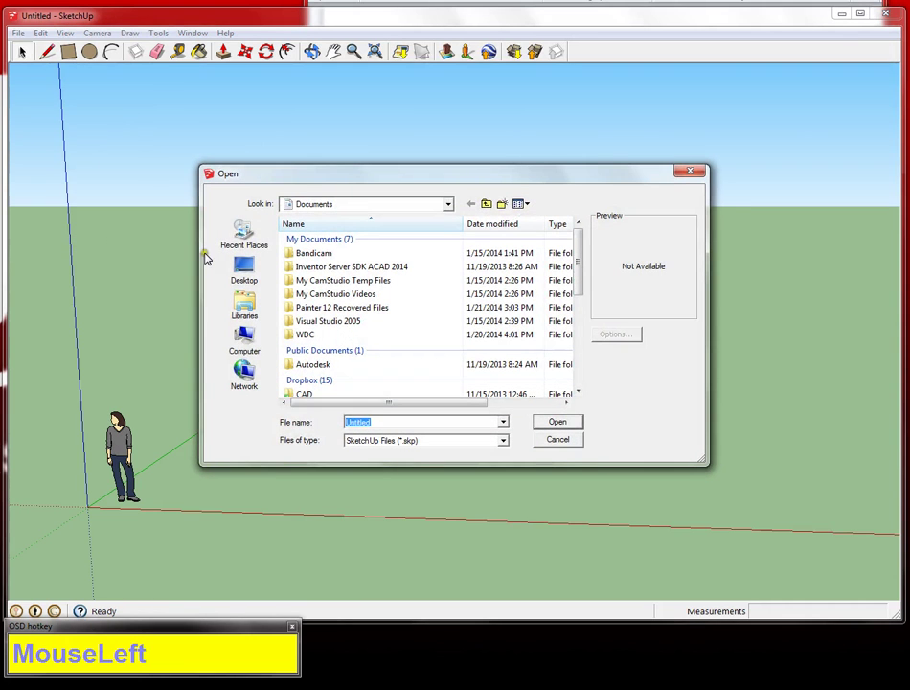
pyautogui.click(247, 280)
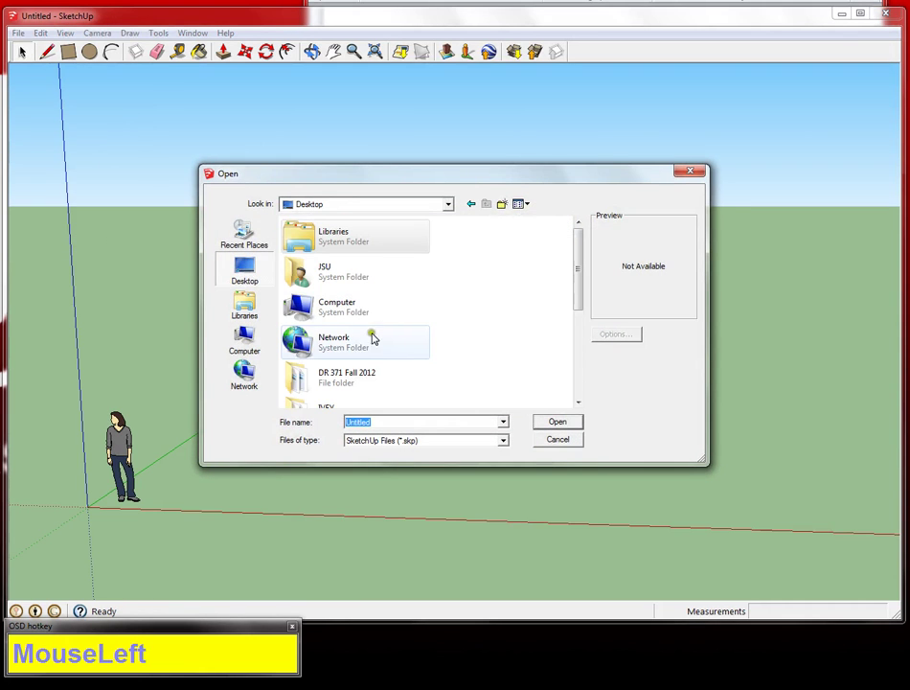
pyautogui.doubleClick(349, 403)
pyautogui.scroll(-2, 361, 297)
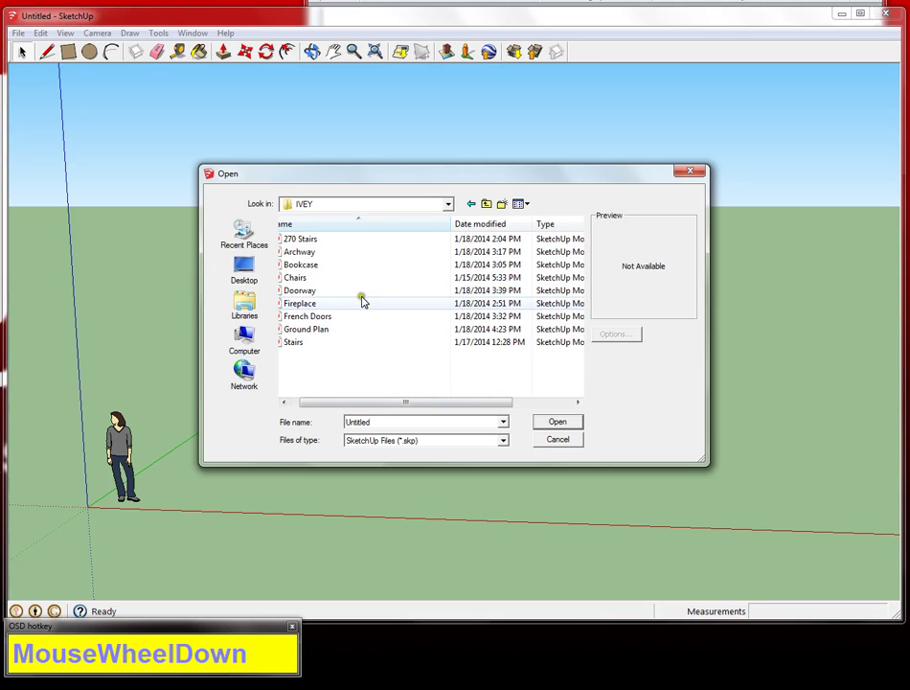
pyautogui.scroll(2, 400, 421)
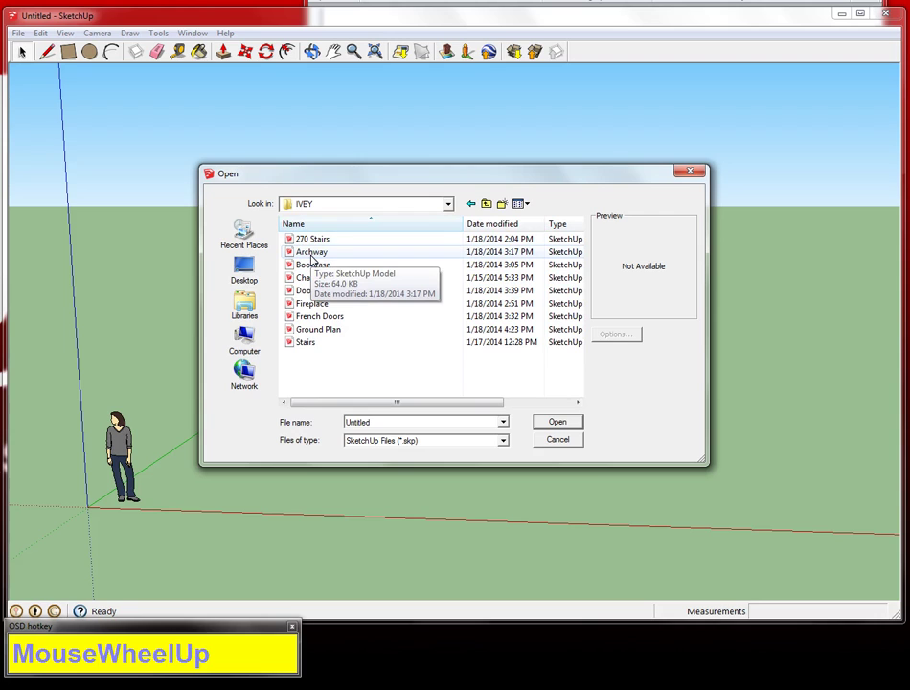
# Import the JPEG file Blithe Spirit1, using it as an image.
pyautogui.click(400, 441)
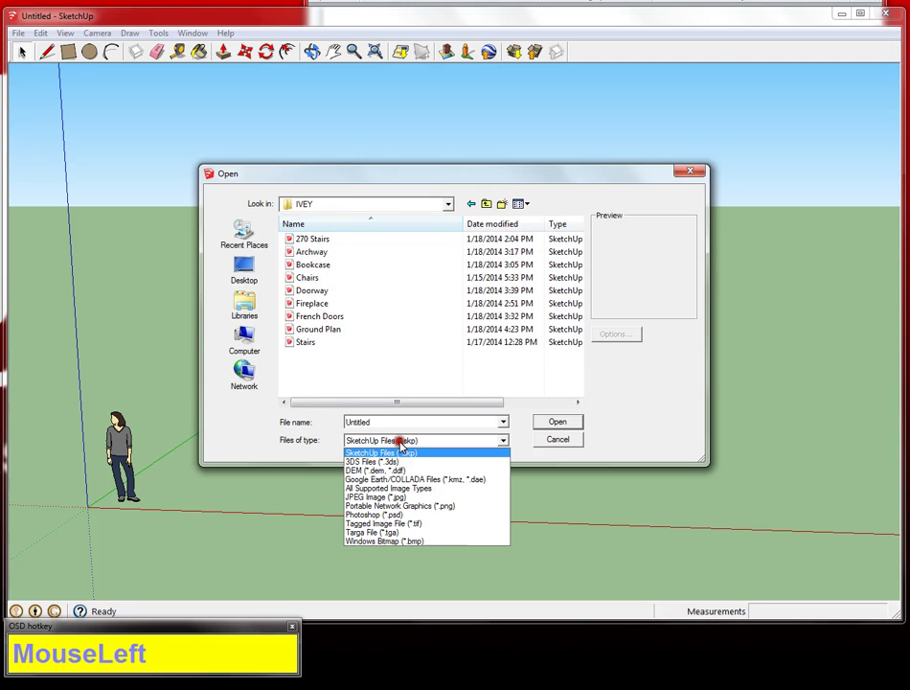
pyautogui.click(398, 496)
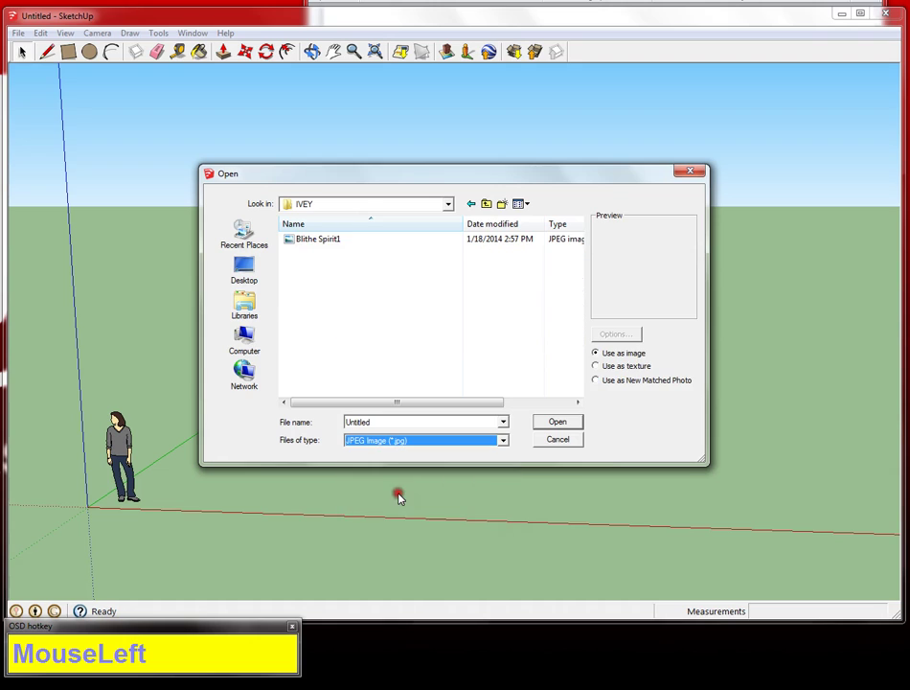
pyautogui.click(325, 242)
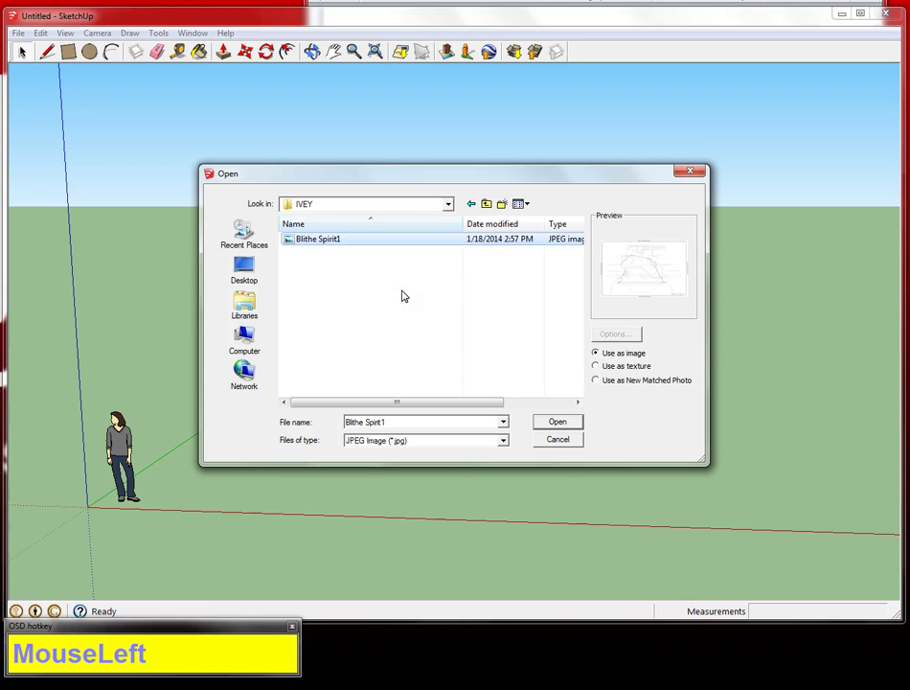
pyautogui.click(556, 422)
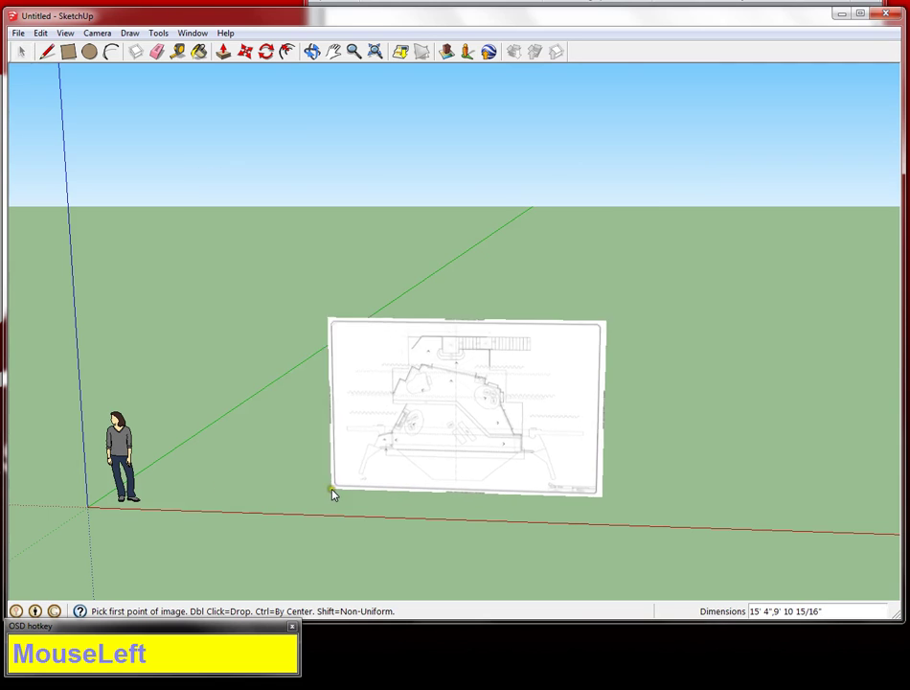
# Place the imported ground plan image flat on the ground near the origin, between the red and green axes, and enlarge it.
pyautogui.moveTo(407, 494); pyautogui.dragTo(249, 493, button='middle')
pyautogui.scroll(-3, 297, 479)
pyautogui.moveTo(352, 443); pyautogui.dragTo(347, 530, button='middle')
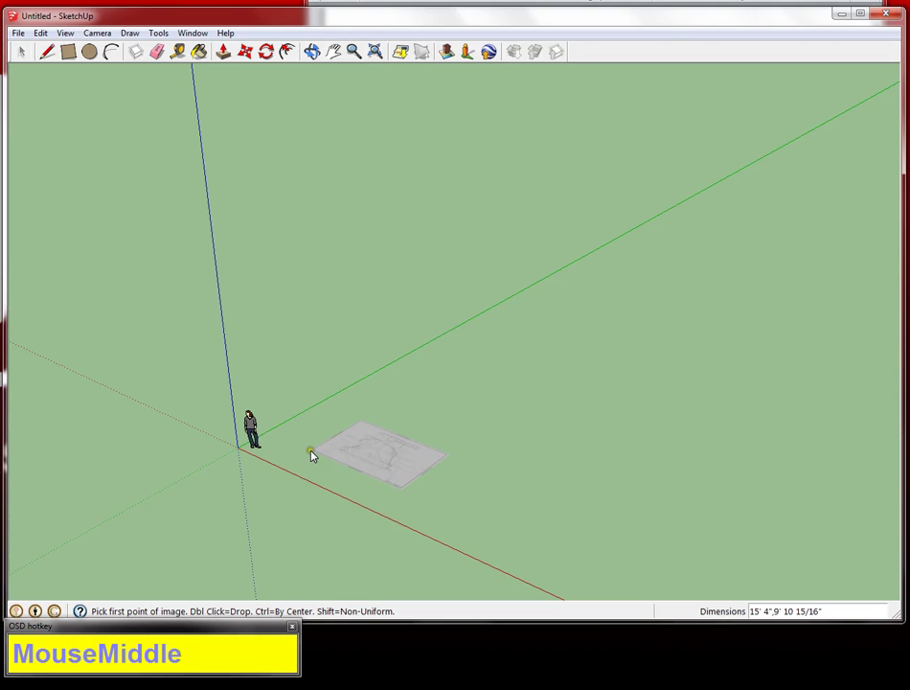
pyautogui.moveTo(317, 427); pyautogui.dragTo(372, 402, button='middle')
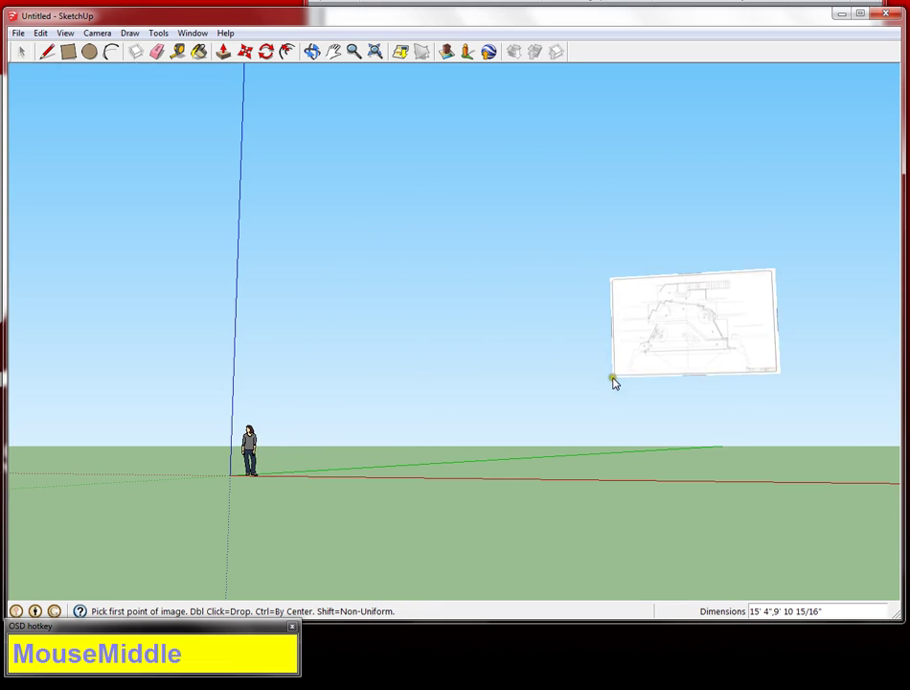
pyautogui.moveTo(343, 370); pyautogui.dragTo(312, 565, button='middle')
pyautogui.click(317, 409)
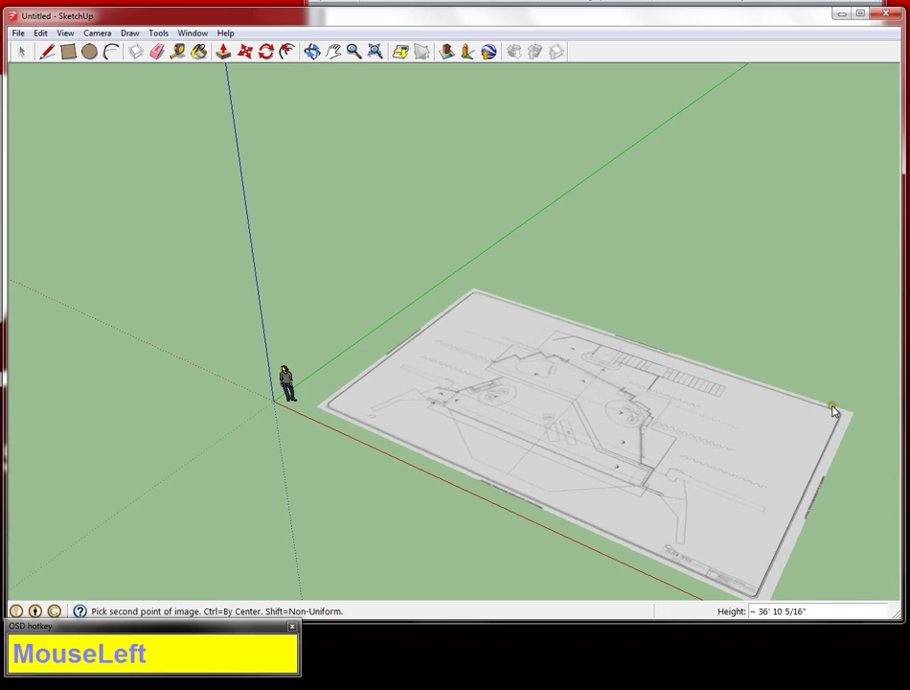
pyautogui.click(563, 392)
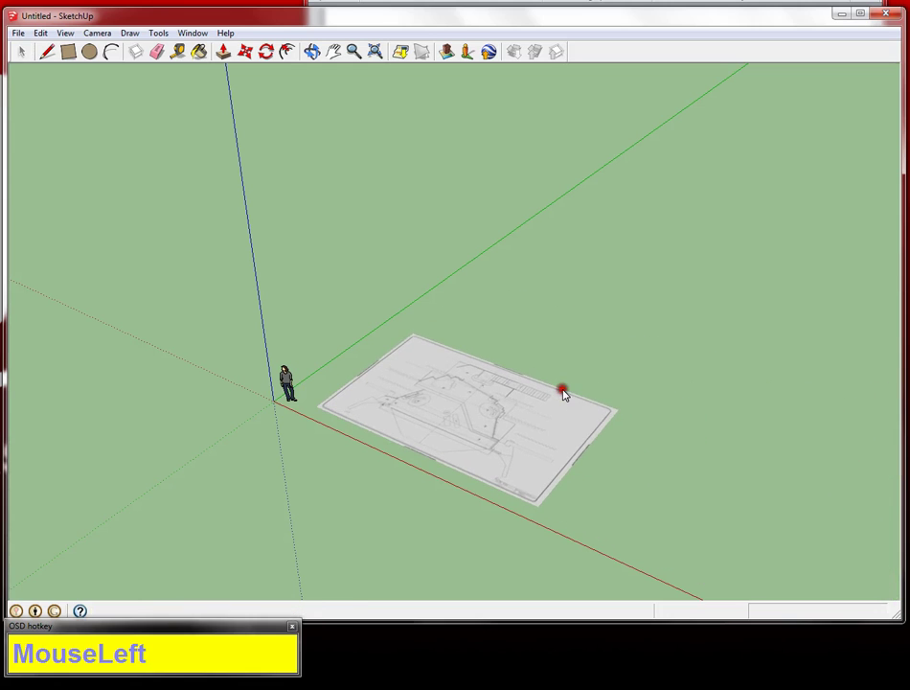
# Move the person figure about 20' 8" from the origin area onto the middle of the ground plan, with the feet on the image.
pyautogui.click(286, 391)
pyautogui.press('m')
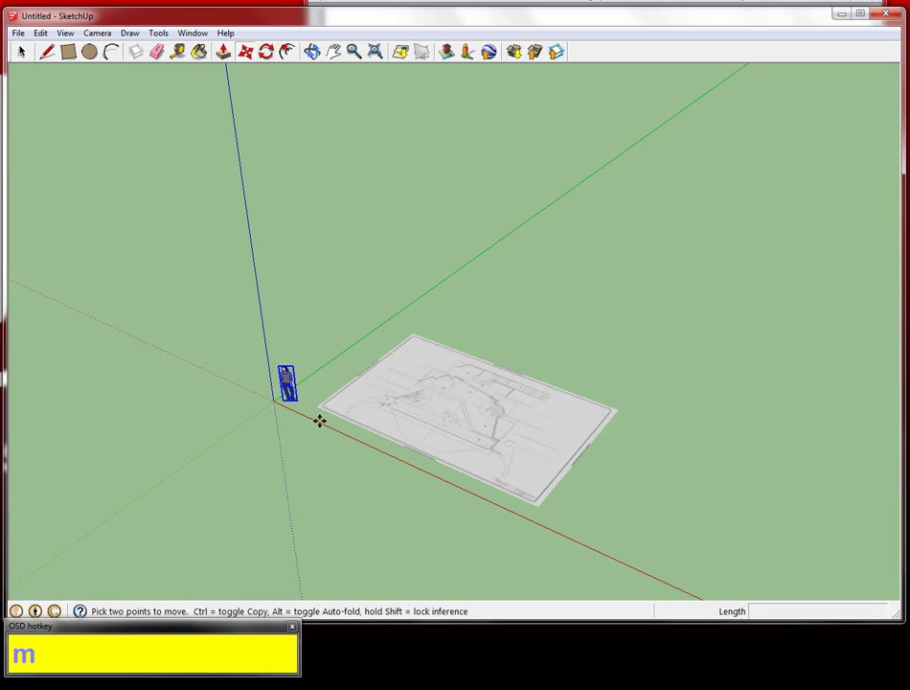
pyautogui.click(291, 403)
pyautogui.scroll(8, 450, 406)
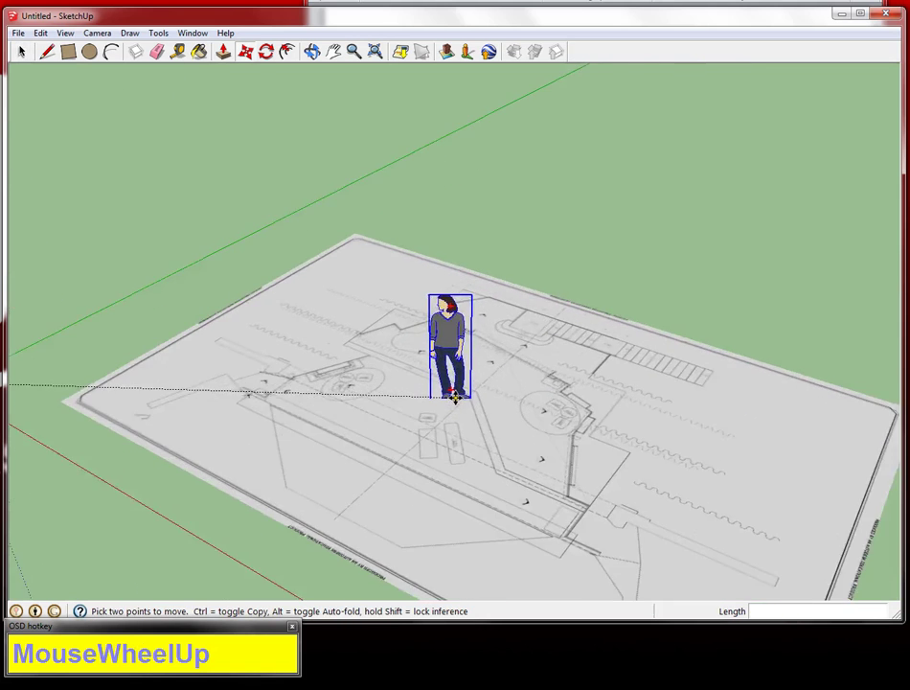
pyautogui.scroll(3, 442, 406)
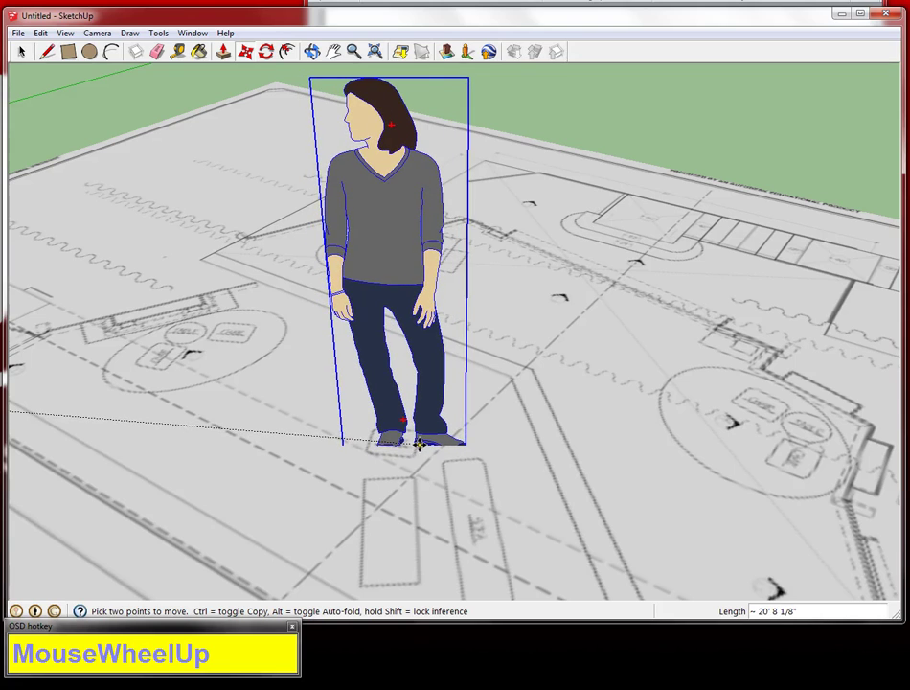
pyautogui.click(420, 443)
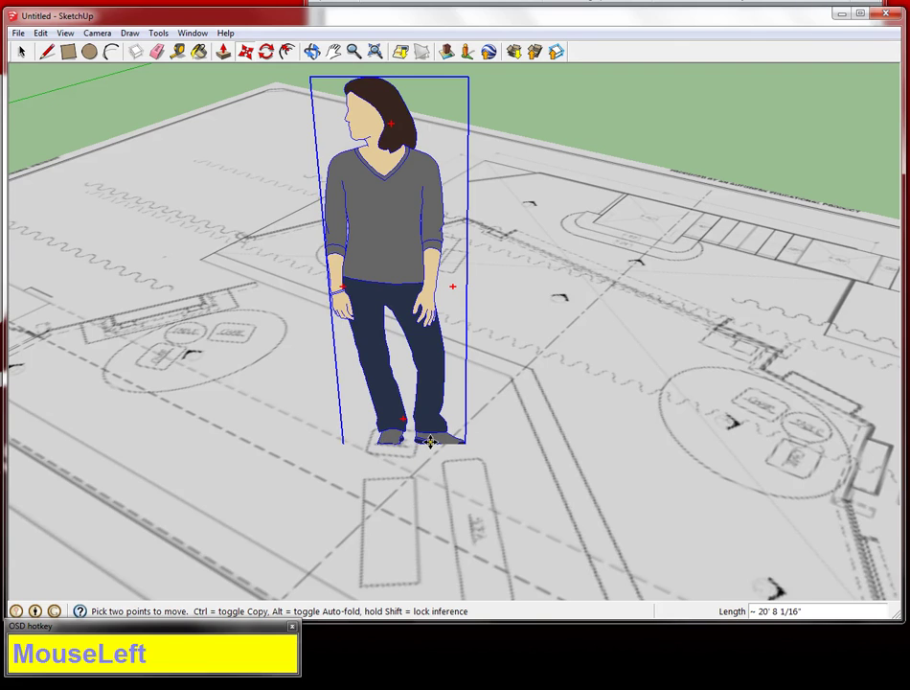
pyautogui.click(431, 439)
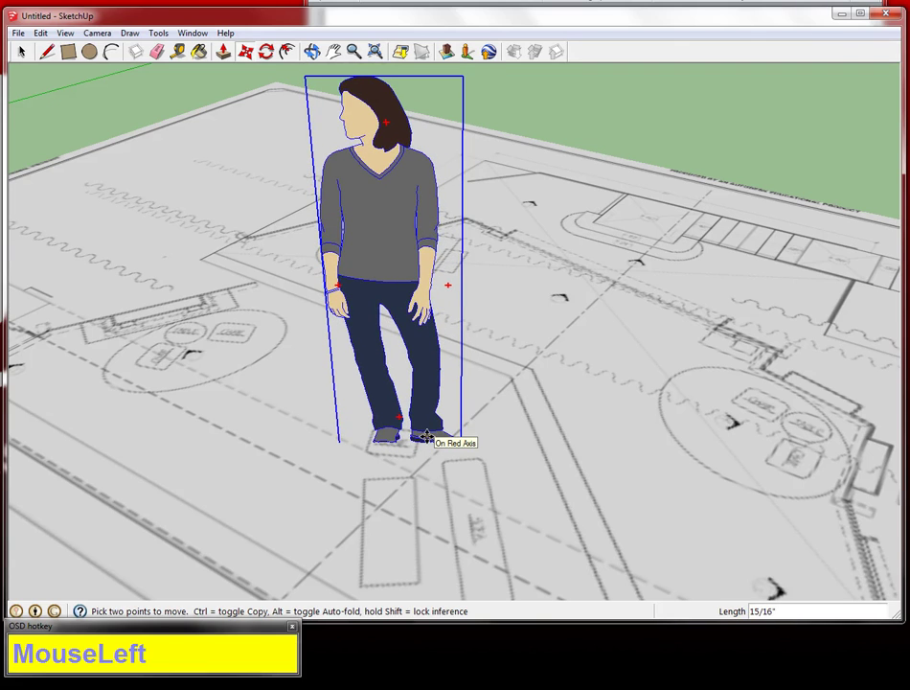
pyautogui.click(429, 434)
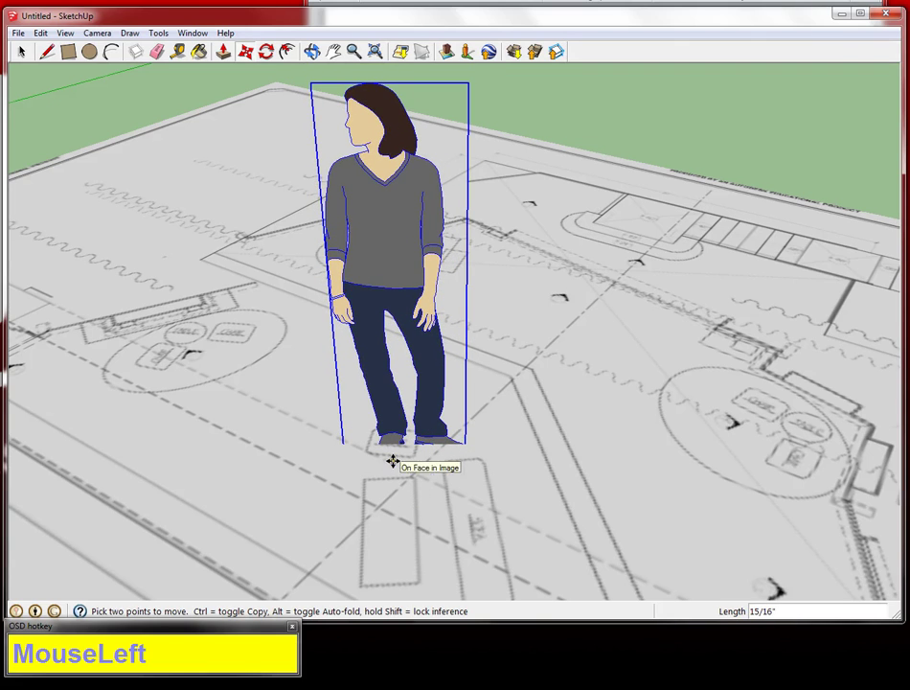
# Examine the ground plan from above, focusing on the dimension lines around the rear platform.
pyautogui.scroll(-3, 394, 460)
pyautogui.moveTo(397, 461); pyautogui.dragTo(484, 430, button='middle')
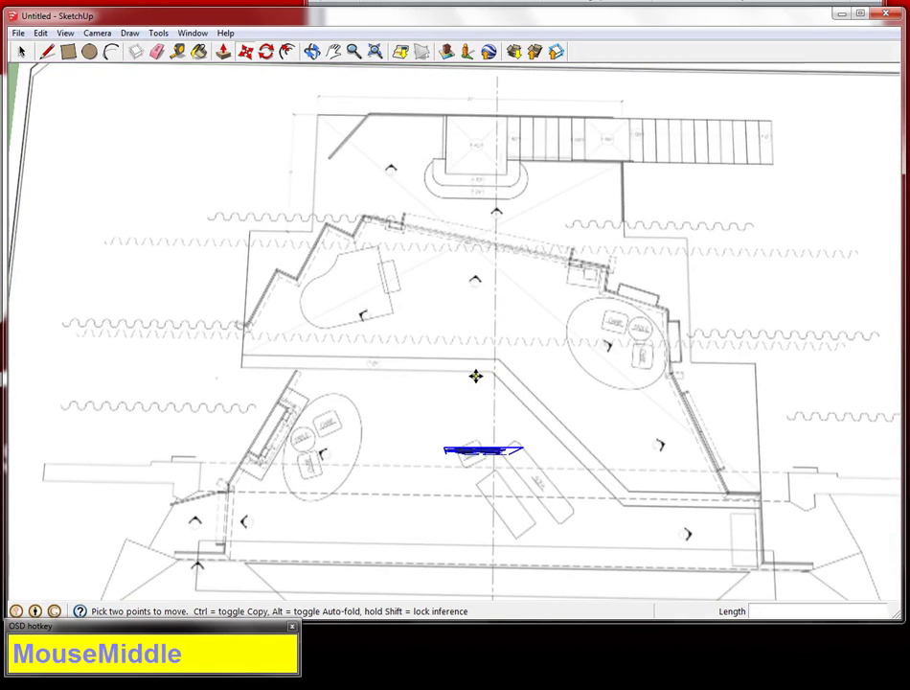
pyautogui.click(178, 52)
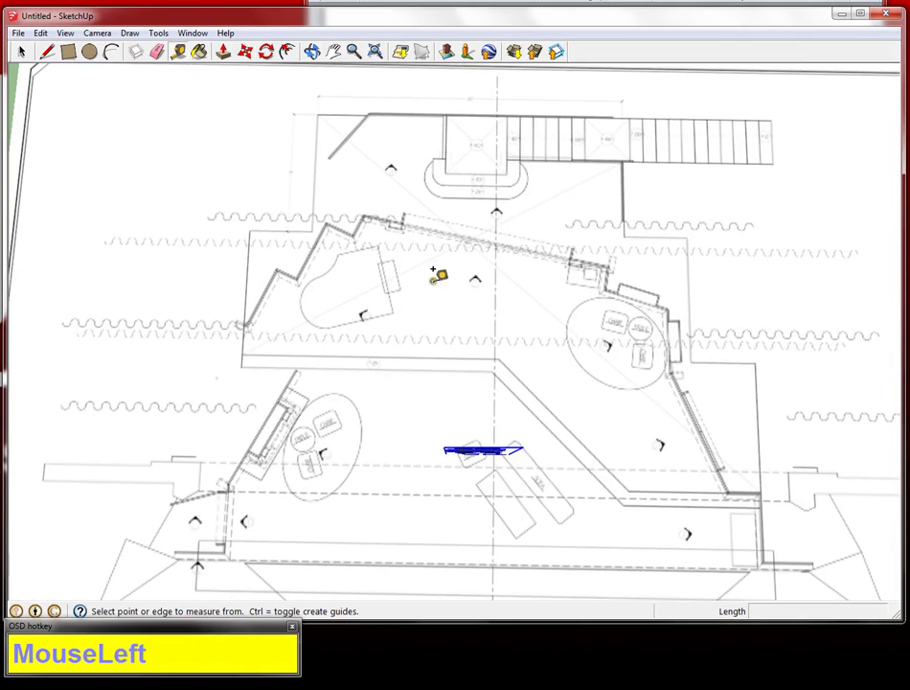
pyautogui.scroll(4, 399, 199)
pyautogui.scroll(-3, 399, 199)
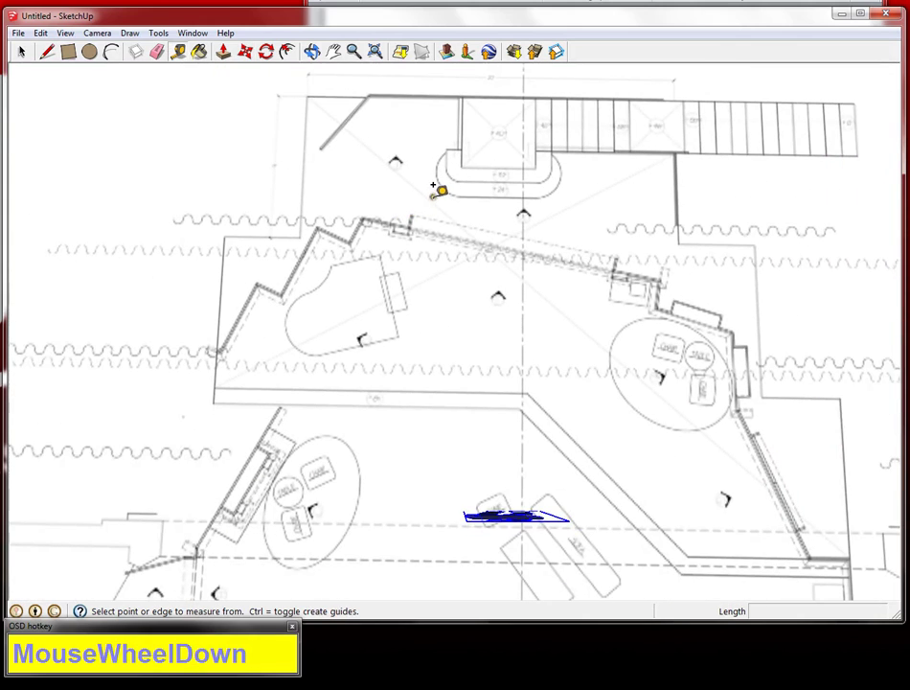
pyautogui.moveTo(437, 189); pyautogui.dragTo(405, 377, button='middle')
pyautogui.click(464, 195)
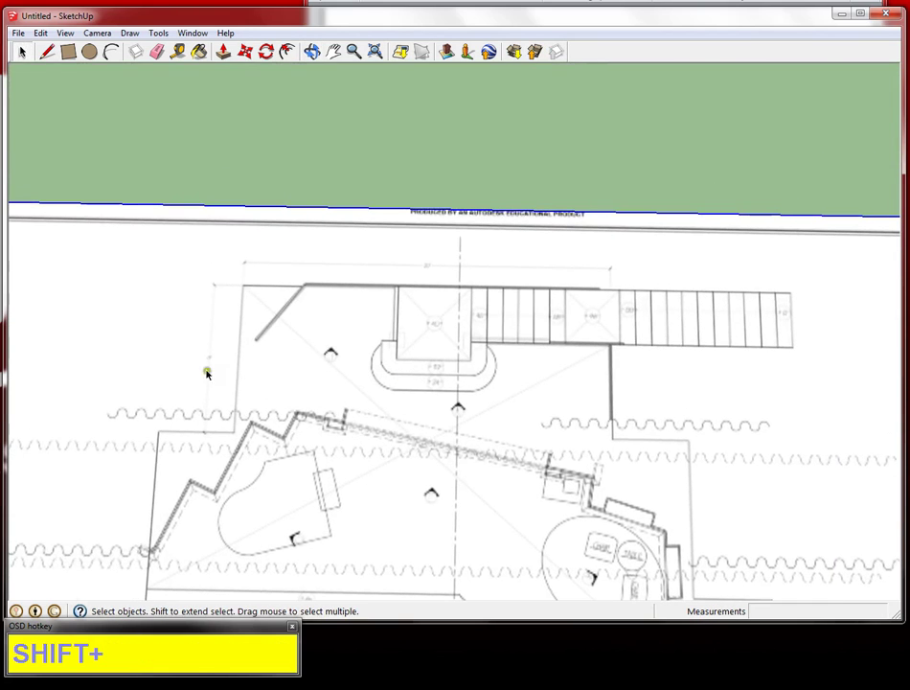
pyautogui.scroll(3, 207, 369)
pyautogui.scroll(1, 211, 364)
pyautogui.scroll(-1, 278, 366)
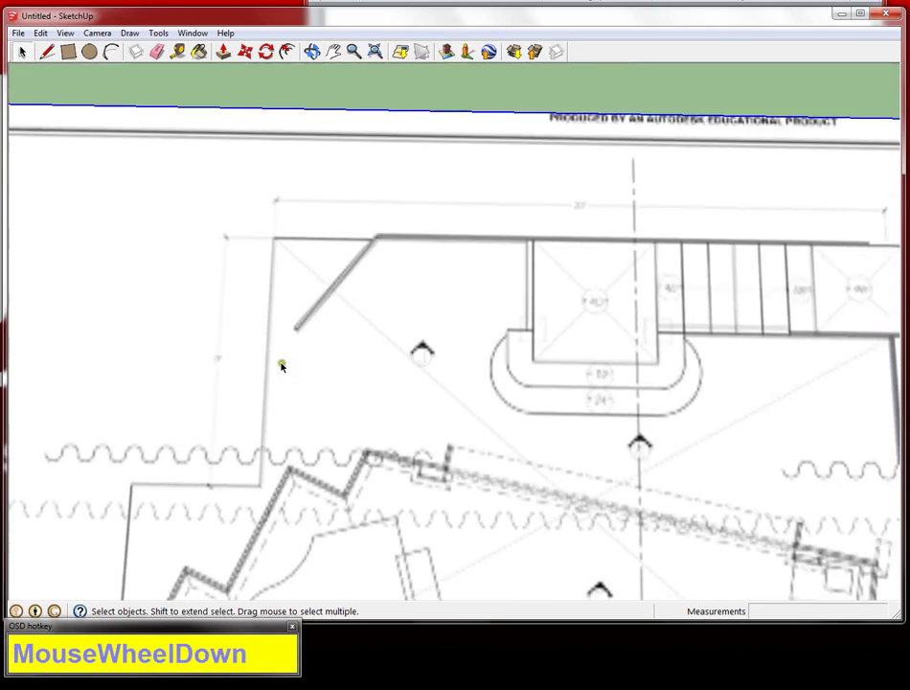
pyautogui.scroll(-2, 282, 367)
pyautogui.scroll(-1, 497, 230)
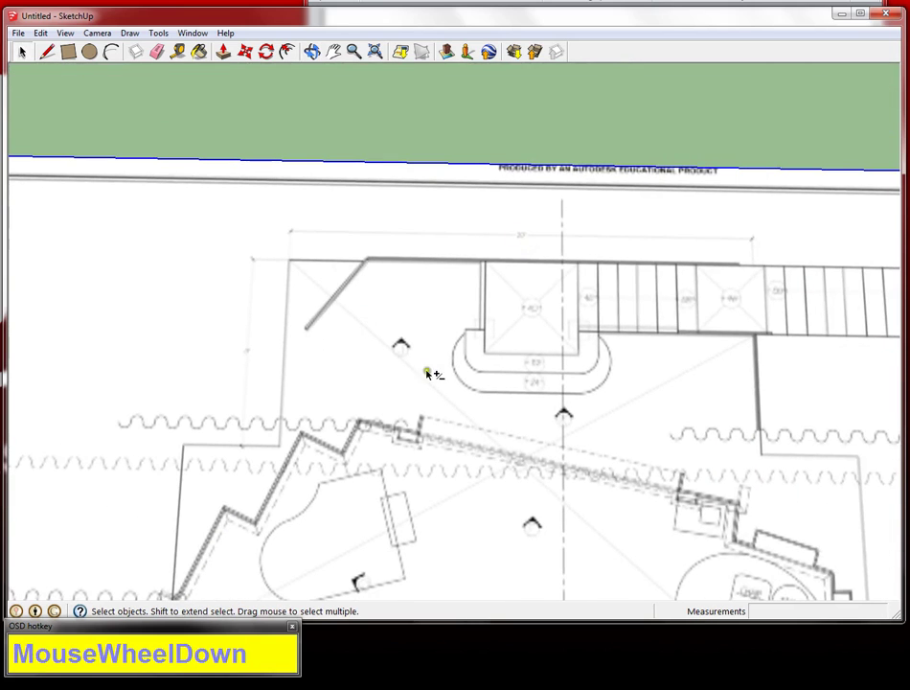
# Measure the angled wall section behind the oval rug with chairs and table in the stairway-side half of the plan, using the Tape Measure tool.
pyautogui.keyDown('shift'); pyautogui.moveTo(428, 371); pyautogui.dragTo(204, 332, button='middle'); pyautogui.keyUp('shift')
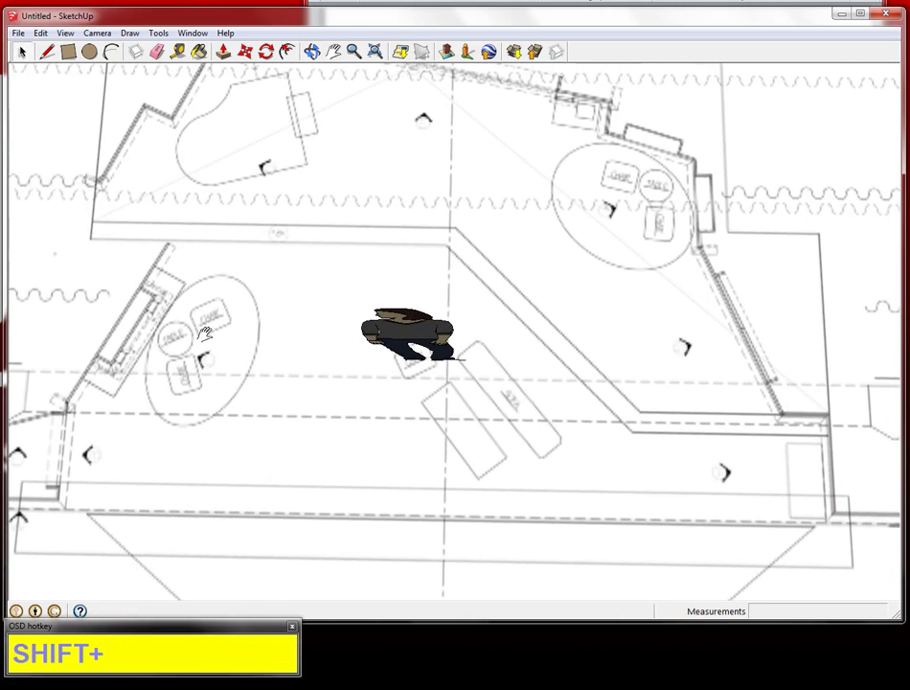
pyautogui.keyDown('shift'); pyautogui.moveTo(274, 321); pyautogui.dragTo(149, 324, button='middle'); pyautogui.keyUp('shift')
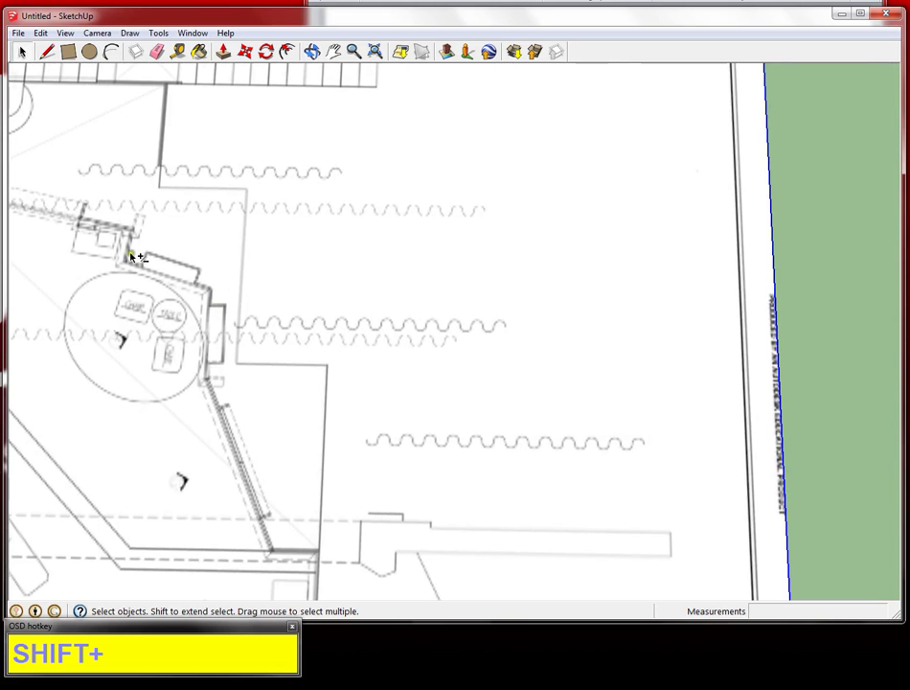
pyautogui.keyDown('shift'); pyautogui.moveTo(171, 308); pyautogui.dragTo(537, 321, button='middle'); pyautogui.keyUp('shift')
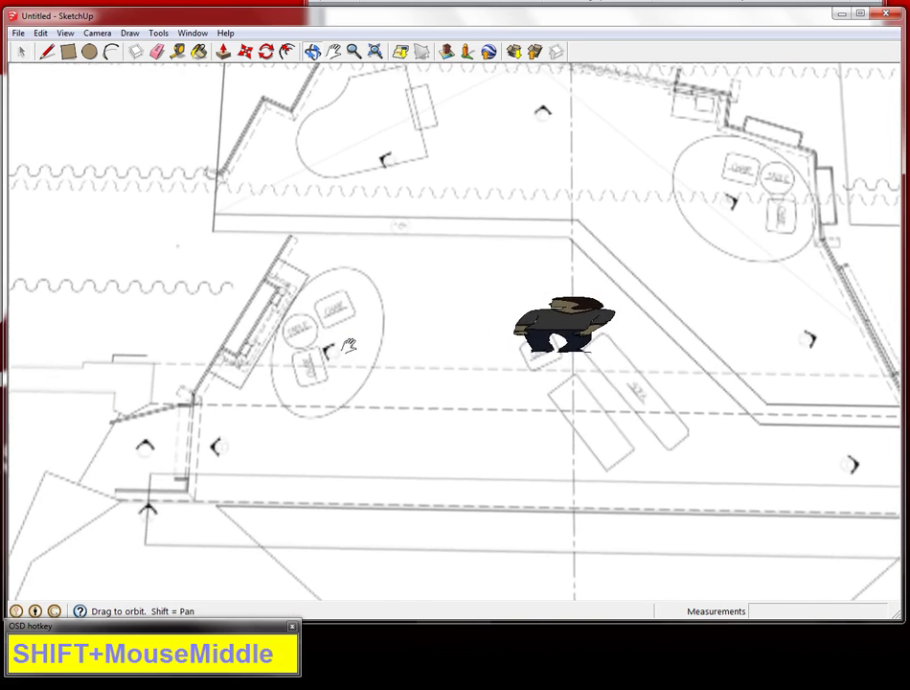
pyautogui.scroll(5, 270, 362)
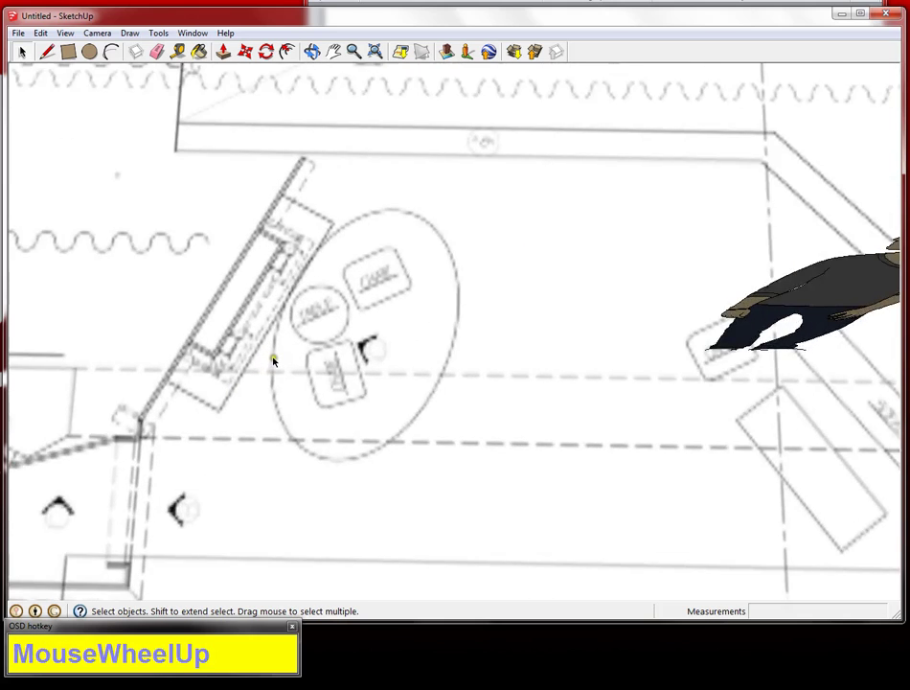
pyautogui.click(177, 51)
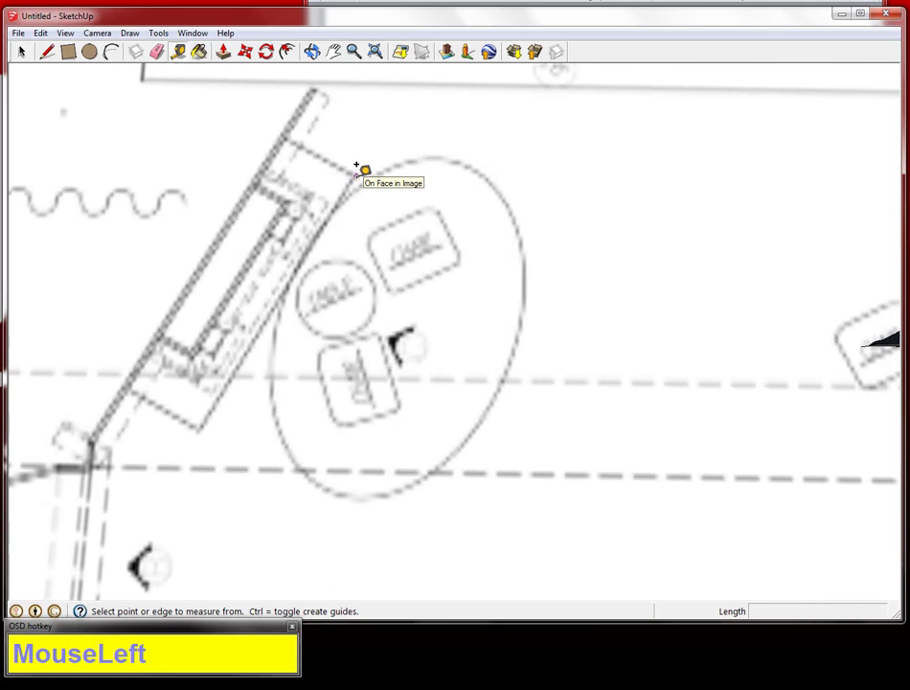
pyautogui.scroll(-5, 356, 165)
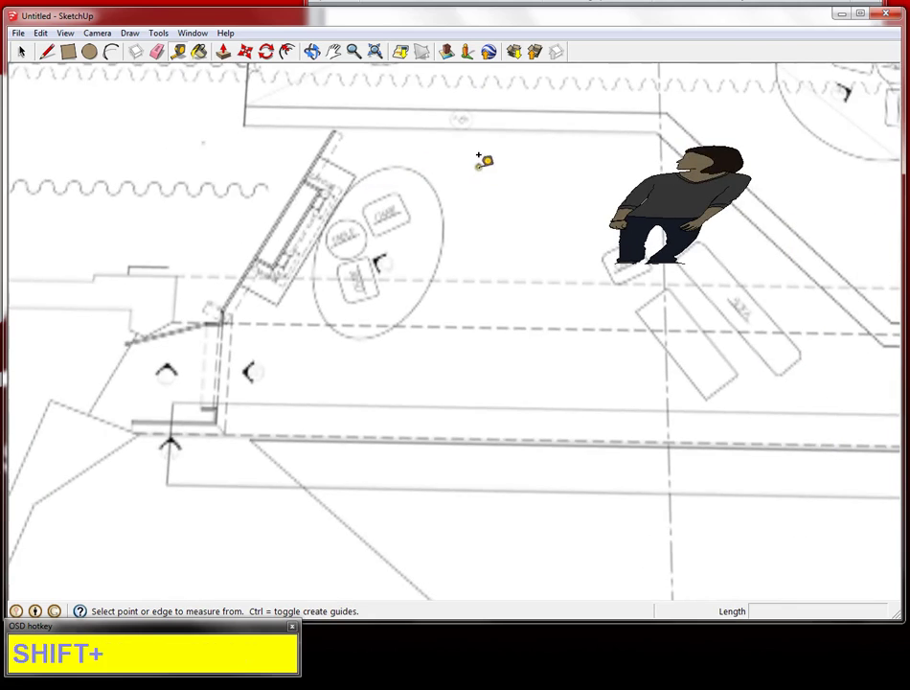
pyautogui.keyDown('shift'); pyautogui.moveTo(490, 154); pyautogui.dragTo(118, 329, button='middle'); pyautogui.keyUp('shift')
pyautogui.moveTo(437, 232)
pyautogui.keyDown('shift'); pyautogui.mouseDown(button='middle')
pyautogui.moveTo(185, 320)
pyautogui.moveTo(214, 376)
pyautogui.mouseUp(button='middle'); pyautogui.keyUp('shift')
pyautogui.scroll(4, 345, 372)
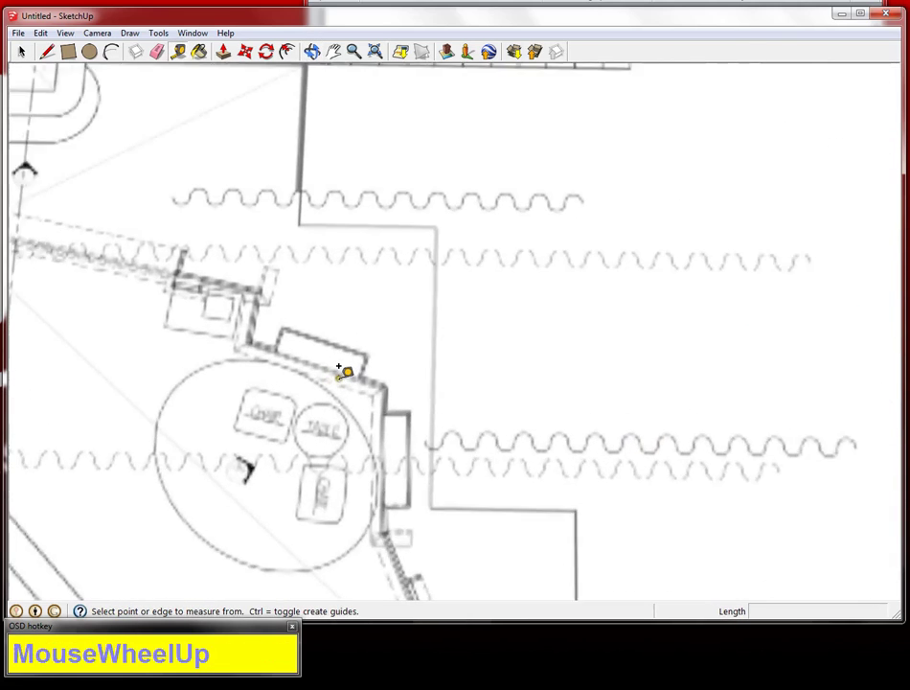
pyautogui.keyDown('shift'); pyautogui.moveTo(278, 418); pyautogui.dragTo(321, 397, button='middle'); pyautogui.keyUp('shift')
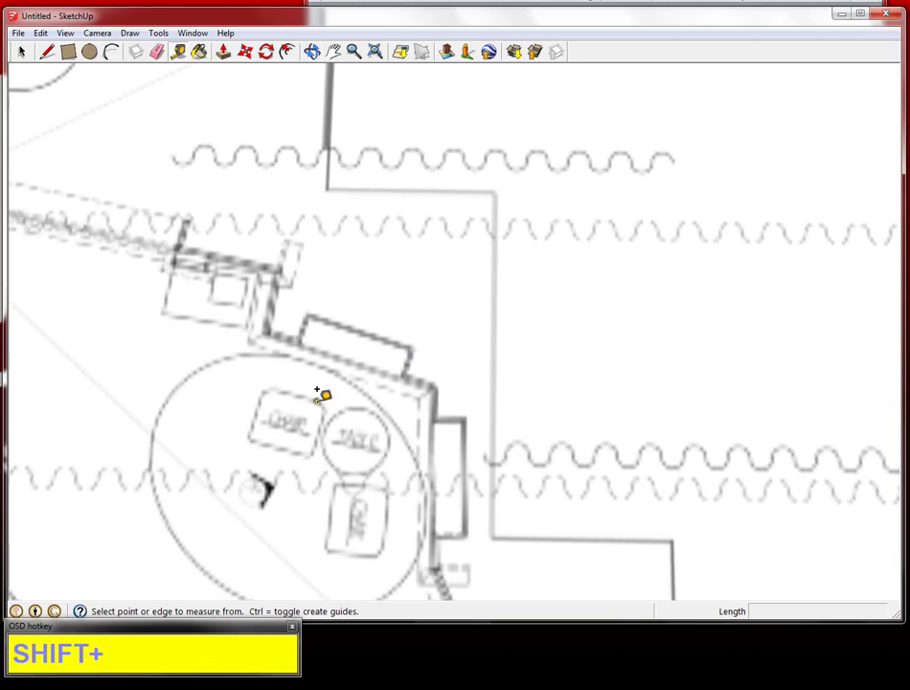
pyautogui.click(267, 331)
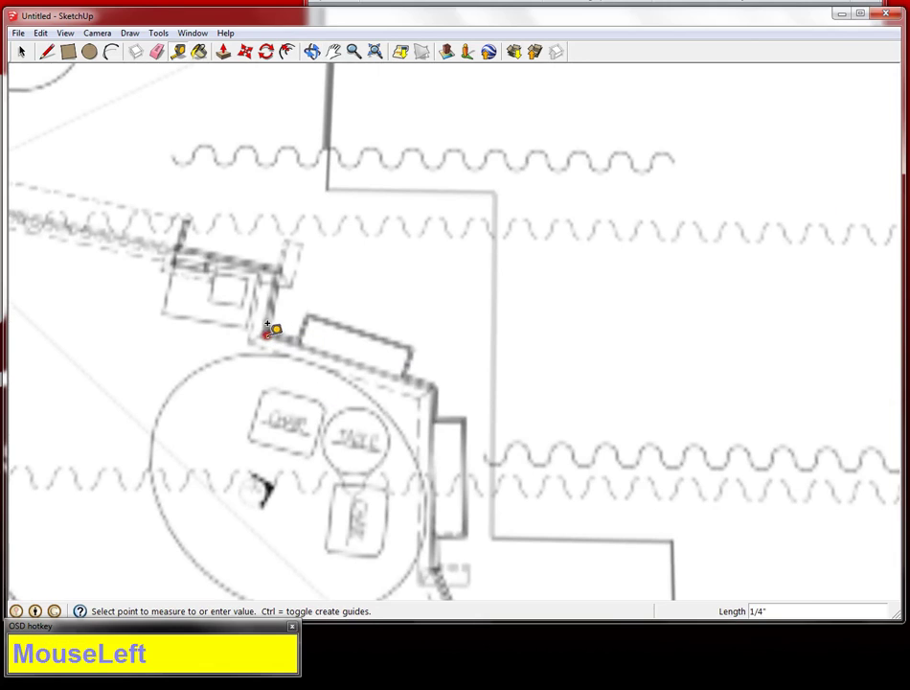
pyautogui.click(437, 380)
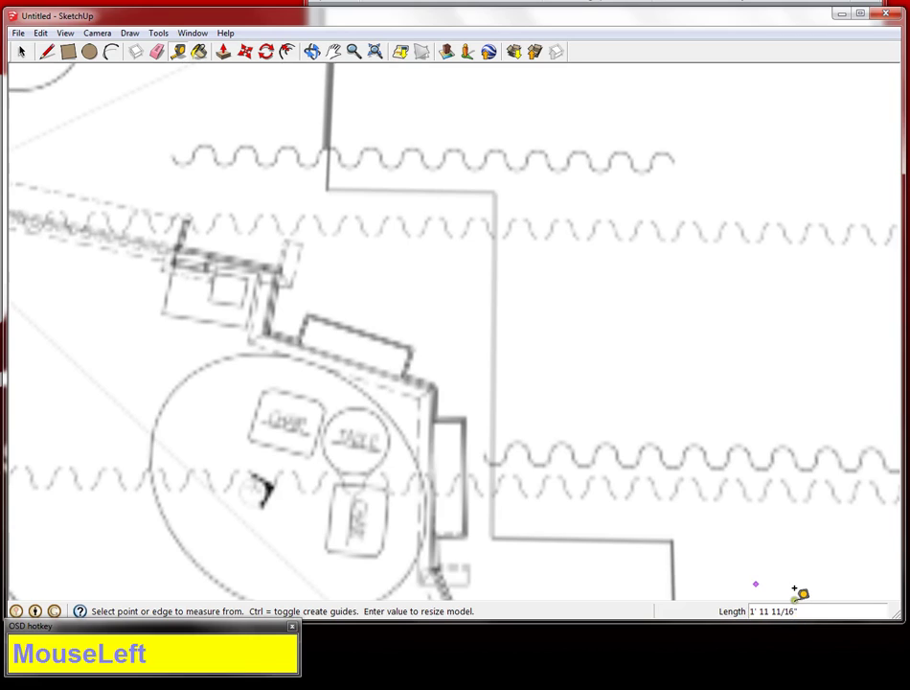
# Resize the whole model so that the measured wall section is 4' long.
pyautogui.write('4')
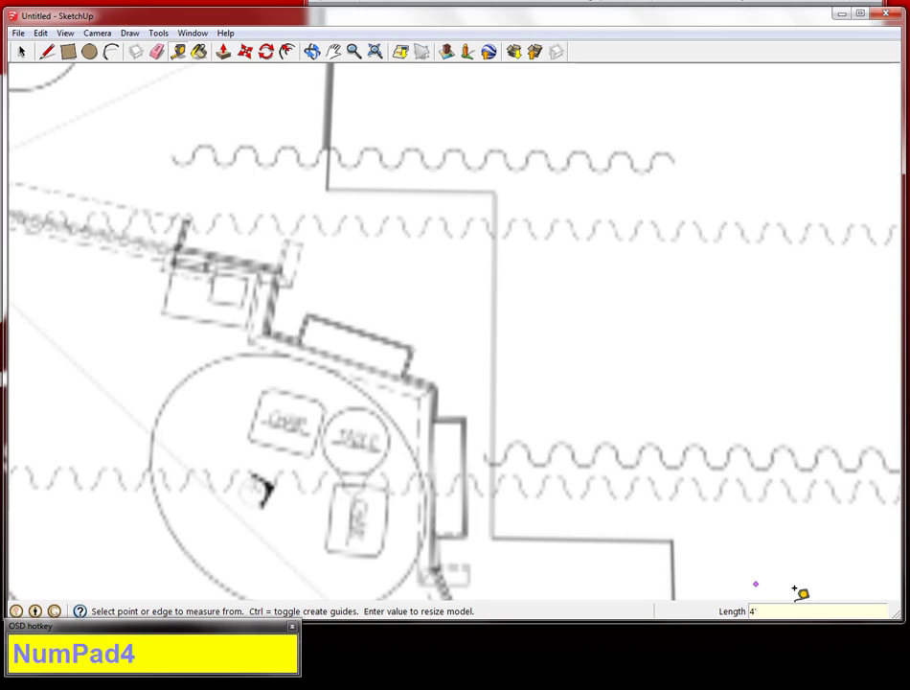
pyautogui.press('Return')
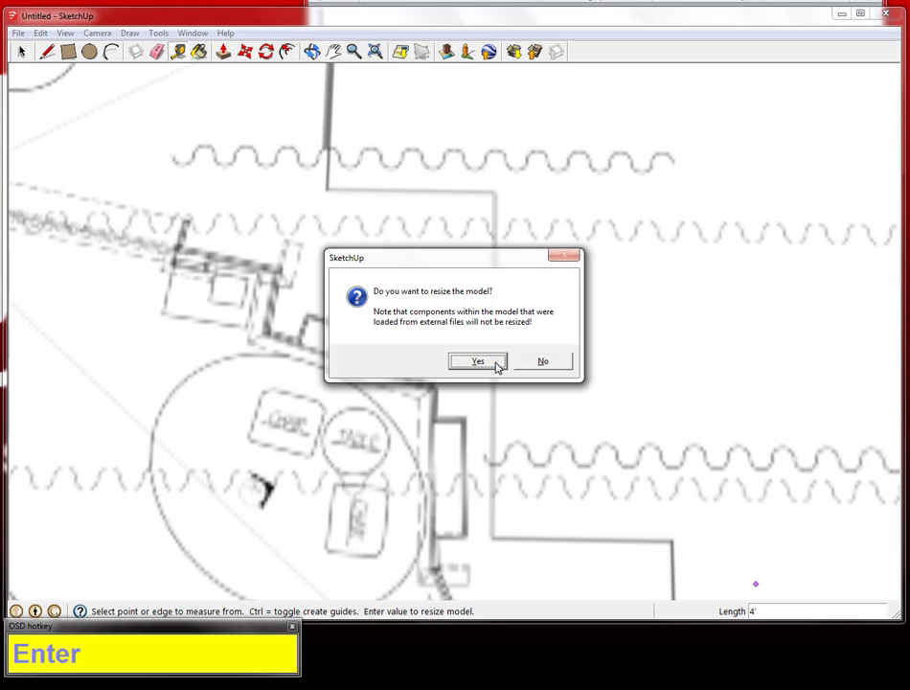
pyautogui.click(497, 365)
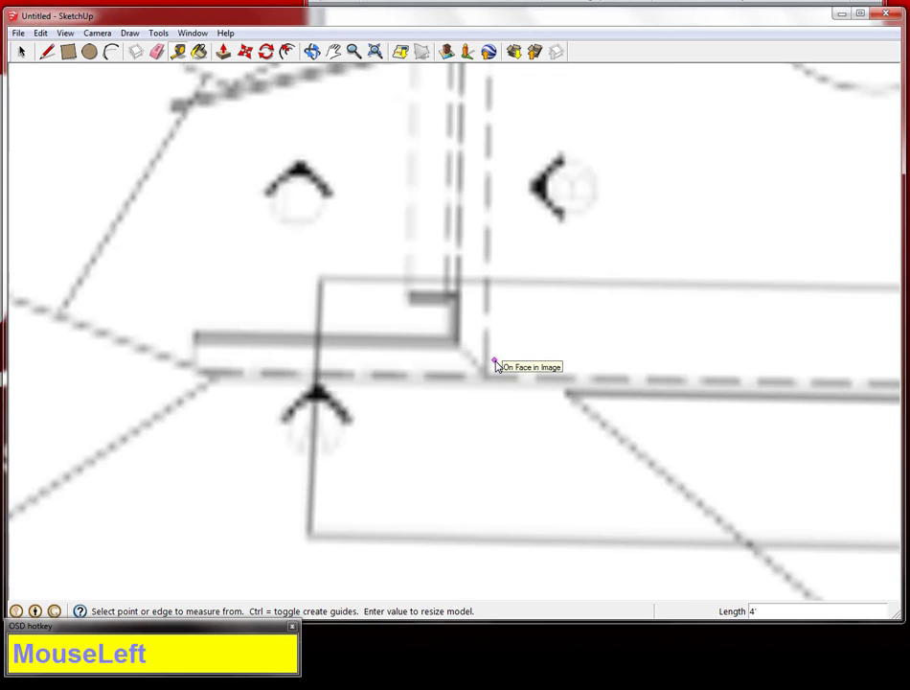
# Move the person figure about 42' off the ground plan onto the open ground near the origin.
pyautogui.scroll(-5, 496, 359)
pyautogui.scroll(-3, 498, 361)
pyautogui.moveTo(518, 374)
pyautogui.mouseDown(button='middle')
pyautogui.moveTo(693, 370)
pyautogui.moveTo(687, 416)
pyautogui.mouseUp(button='middle')
pyautogui.scroll(3, 674, 390)
pyautogui.scroll(3, 674, 388)
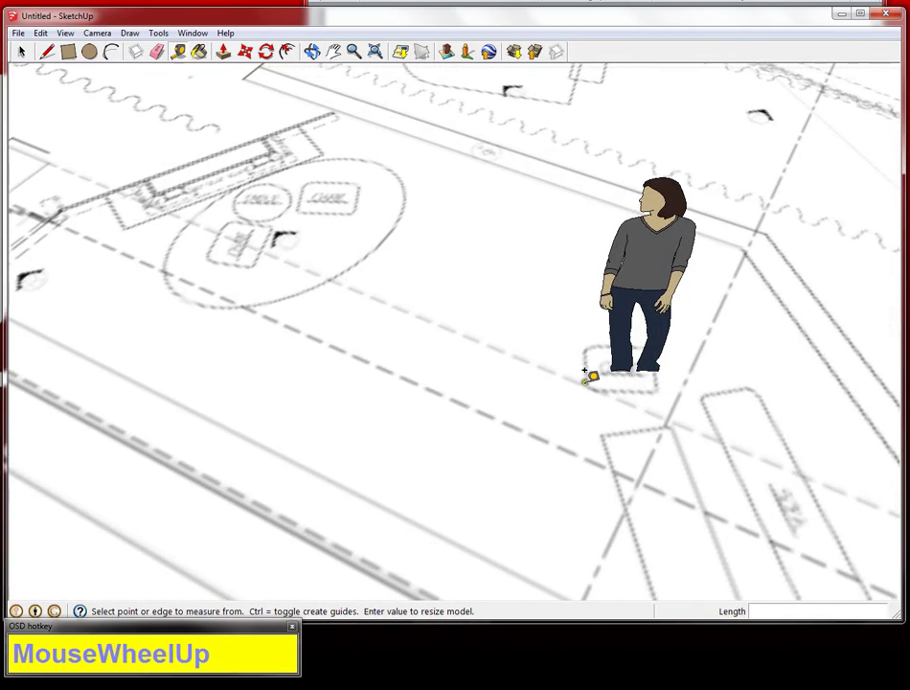
pyautogui.click(18, 54)
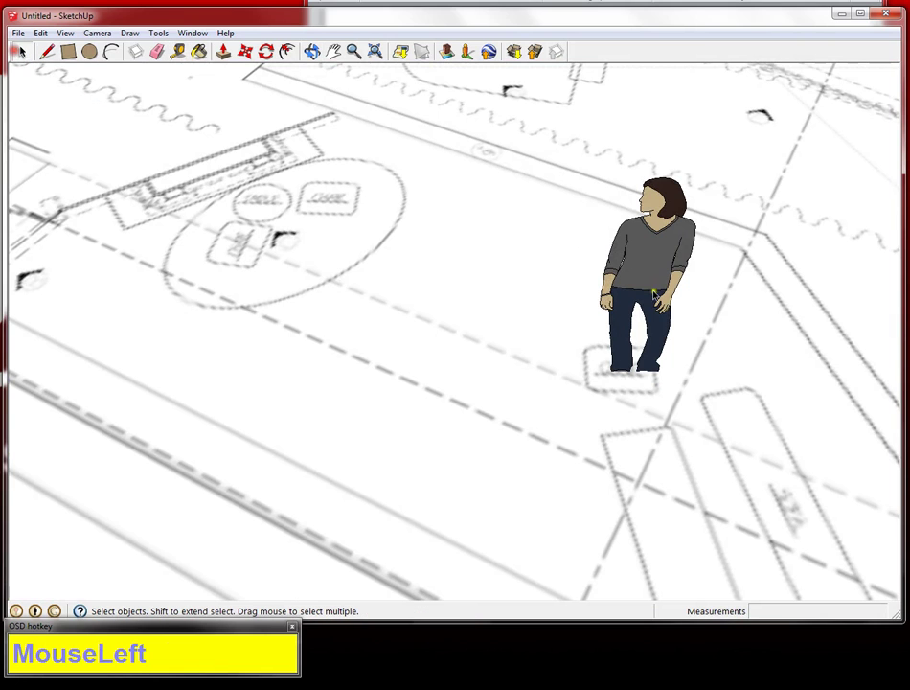
pyautogui.click(671, 300)
pyautogui.press('m')
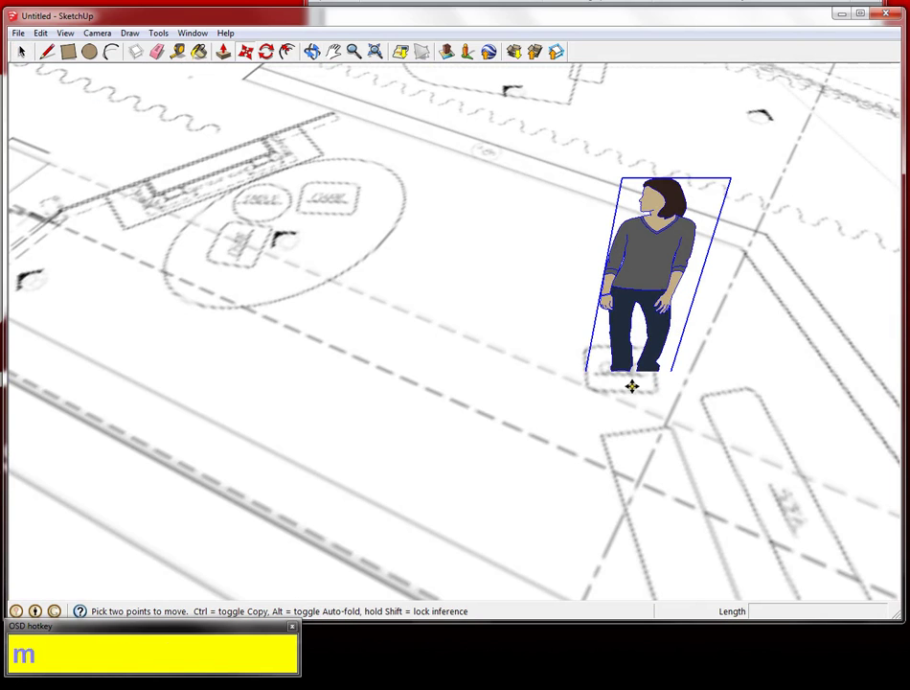
pyautogui.click(638, 386)
pyautogui.scroll(-3, 152, 399)
pyautogui.keyDown('shift'); pyautogui.moveTo(249, 399); pyautogui.dragTo(653, 380, button='middle'); pyautogui.keyUp('shift')
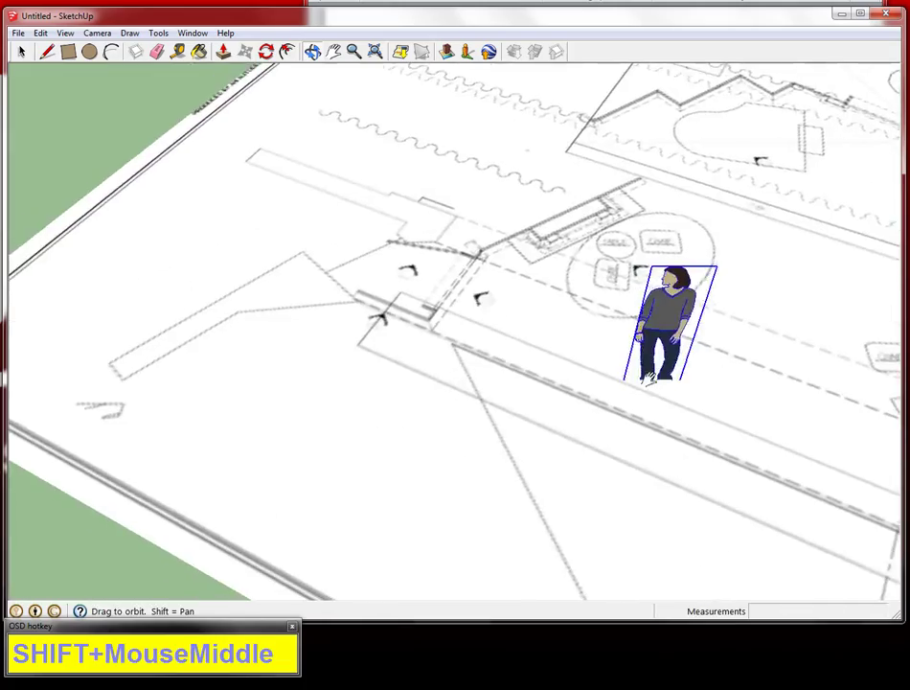
pyautogui.keyDown('shift'); pyautogui.moveTo(114, 380); pyautogui.dragTo(528, 363, button='middle'); pyautogui.keyUp('shift')
pyautogui.click(59, 322)
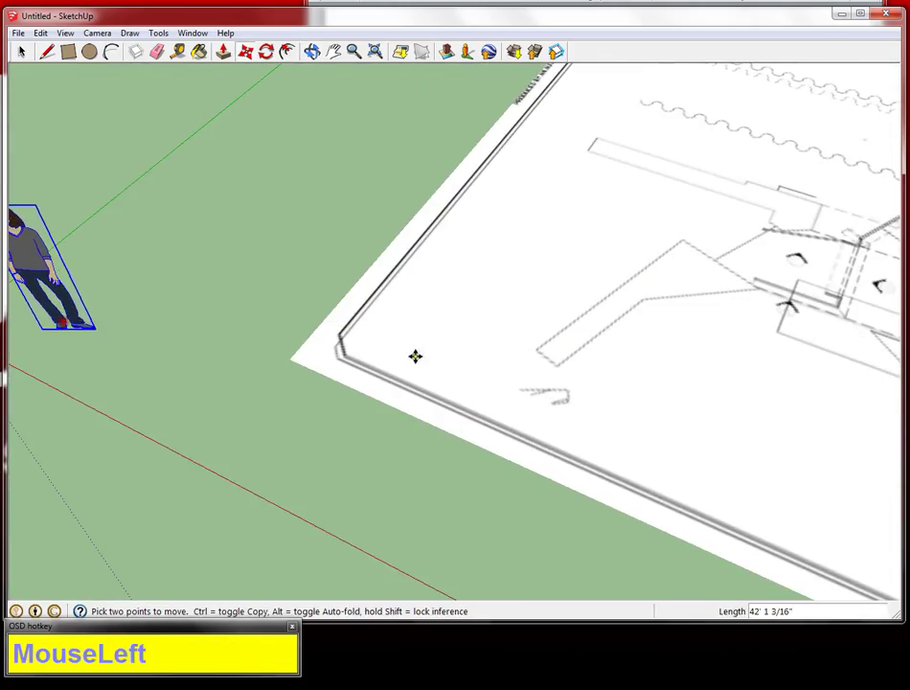
# Examine the scaled ground plan from straight above, focusing on the outline and dimension lines of the rear platform.
pyautogui.scroll(-2, 624, 359)
pyautogui.keyDown('shift'); pyautogui.moveTo(652, 358); pyautogui.dragTo(496, 431, button='middle'); pyautogui.keyUp('shift')
pyautogui.keyDown('shift'); pyautogui.moveTo(483, 314); pyautogui.dragTo(442, 375, button='middle'); pyautogui.keyUp('shift')
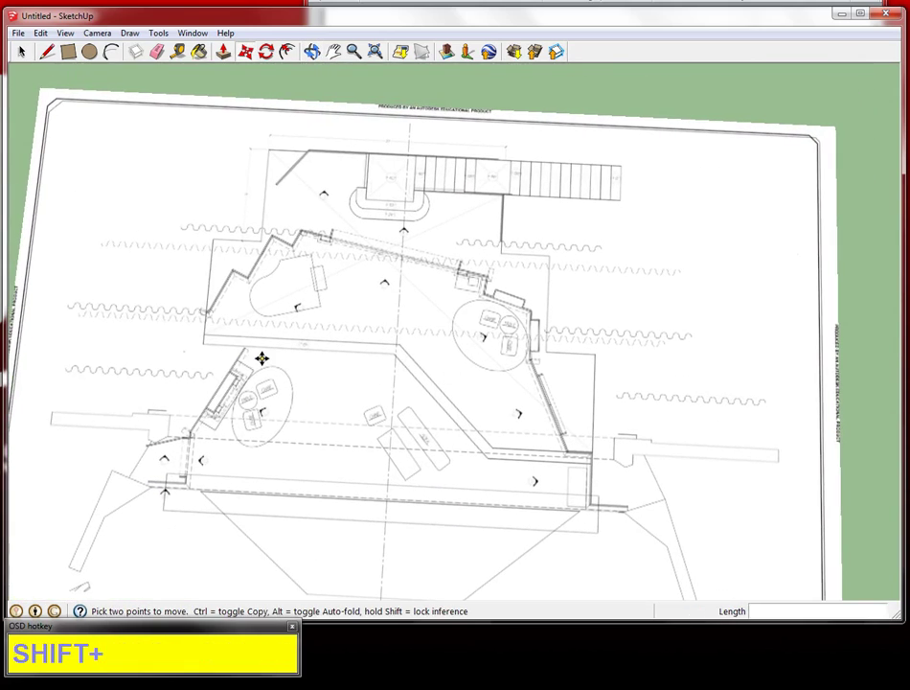
pyautogui.moveTo(260, 359)
pyautogui.keyDown('shift'); pyautogui.mouseDown(button='middle')
pyautogui.moveTo(197, 242)
pyautogui.moveTo(246, 323)
pyautogui.moveTo(215, 347)
pyautogui.moveTo(278, 307)
pyautogui.moveTo(316, 253)
pyautogui.moveTo(291, 328)
pyautogui.mouseUp(button='middle'); pyautogui.keyUp('shift')
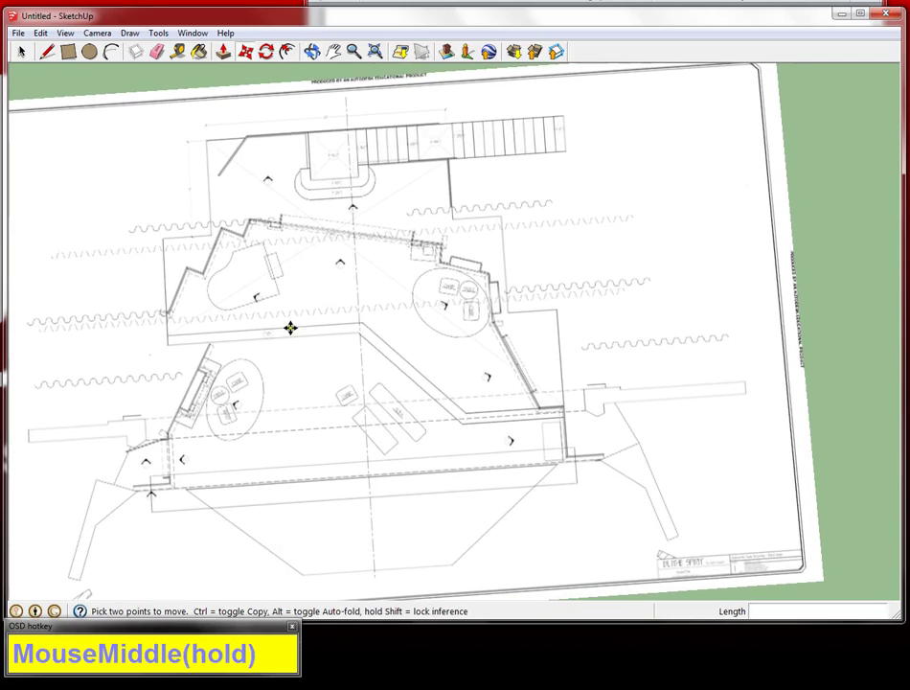
pyautogui.scroll(5, 333, 235)
pyautogui.keyDown('shift'); pyautogui.moveTo(240, 383); pyautogui.dragTo(311, 211, button='middle'); pyautogui.keyUp('shift')
pyautogui.scroll(-2, 330, 267)
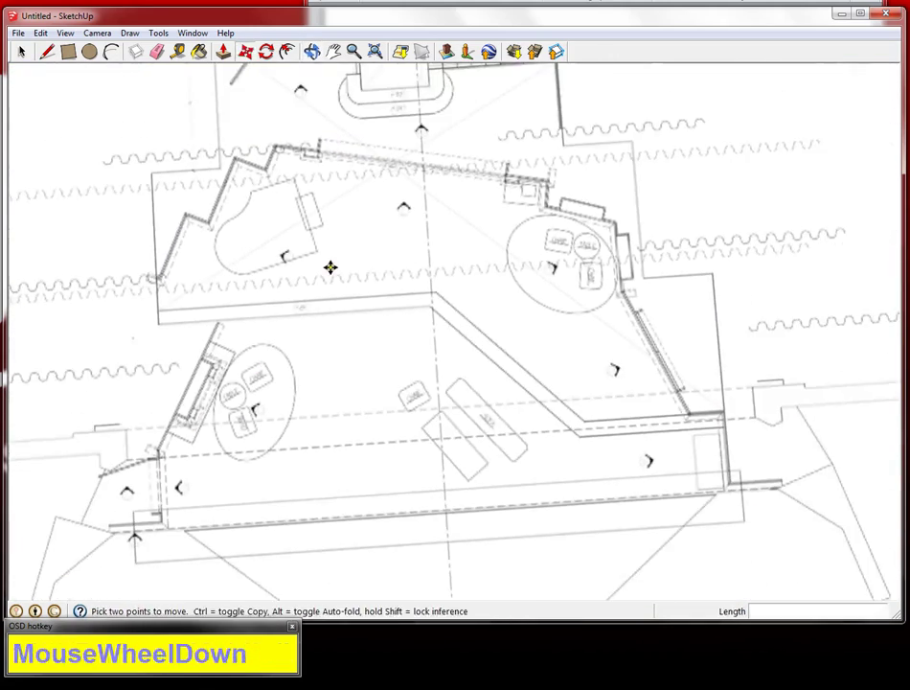
pyautogui.moveTo(426, 252)
pyautogui.keyDown('shift'); pyautogui.mouseDown(button='middle')
pyautogui.moveTo(341, 335)
pyautogui.moveTo(353, 365)
pyautogui.mouseUp(button='middle'); pyautogui.keyUp('shift')
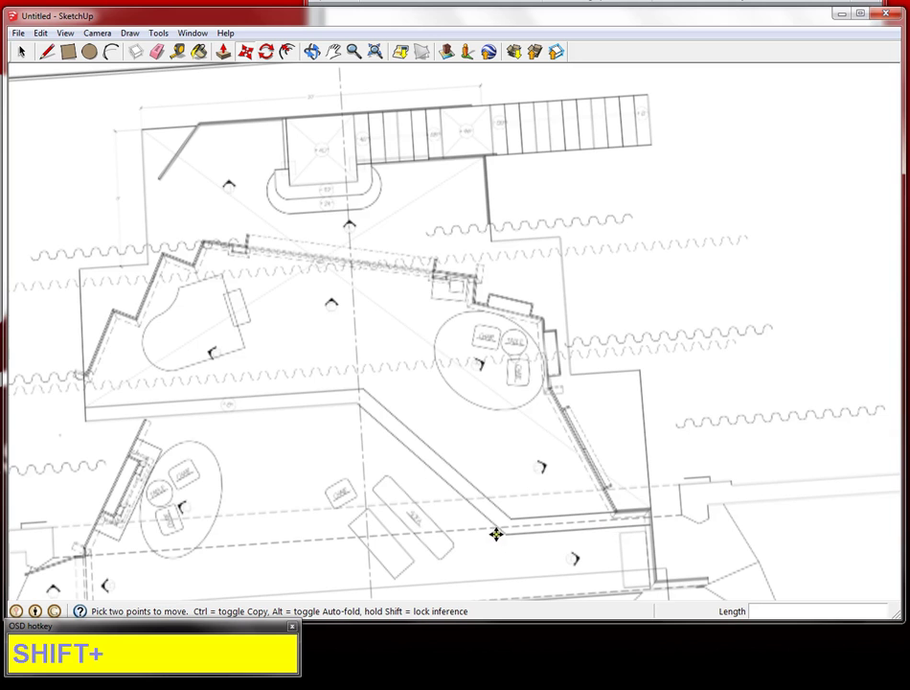
pyautogui.moveTo(404, 409)
pyautogui.mouseDown(button='middle')
pyautogui.moveTo(408, 392)
pyautogui.moveTo(321, 337)
pyautogui.moveTo(423, 347)
pyautogui.moveTo(392, 432)
pyautogui.moveTo(503, 408)
pyautogui.moveTo(490, 430)
pyautogui.moveTo(526, 417)
pyautogui.mouseUp(button='middle')
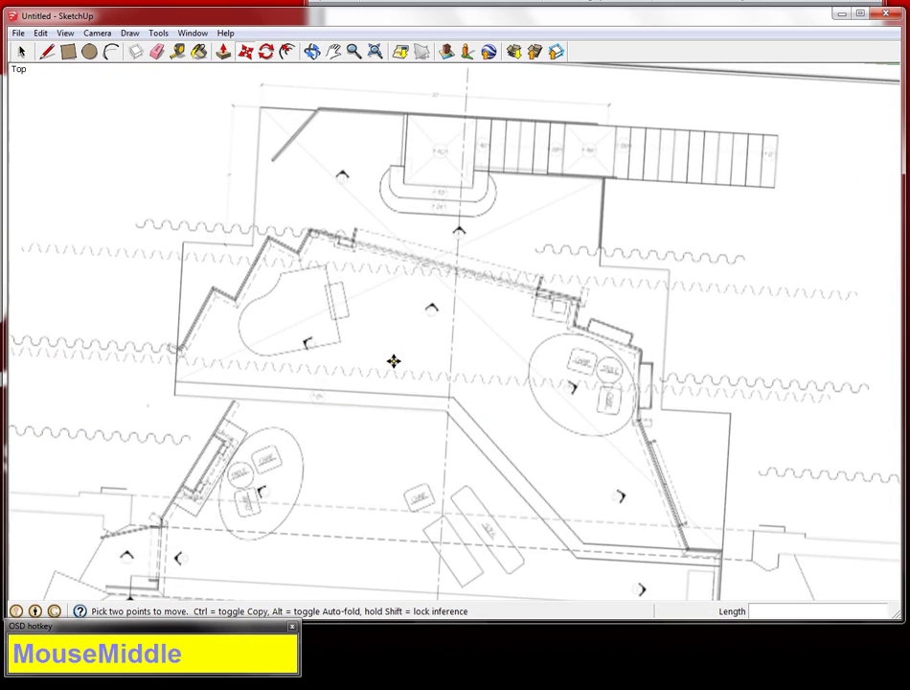
pyautogui.moveTo(350, 256)
pyautogui.keyDown('shift'); pyautogui.mouseDown(button='middle')
pyautogui.moveTo(358, 388)
pyautogui.moveTo(408, 378)
pyautogui.moveTo(385, 386)
pyautogui.mouseUp(button='middle'); pyautogui.keyUp('shift')
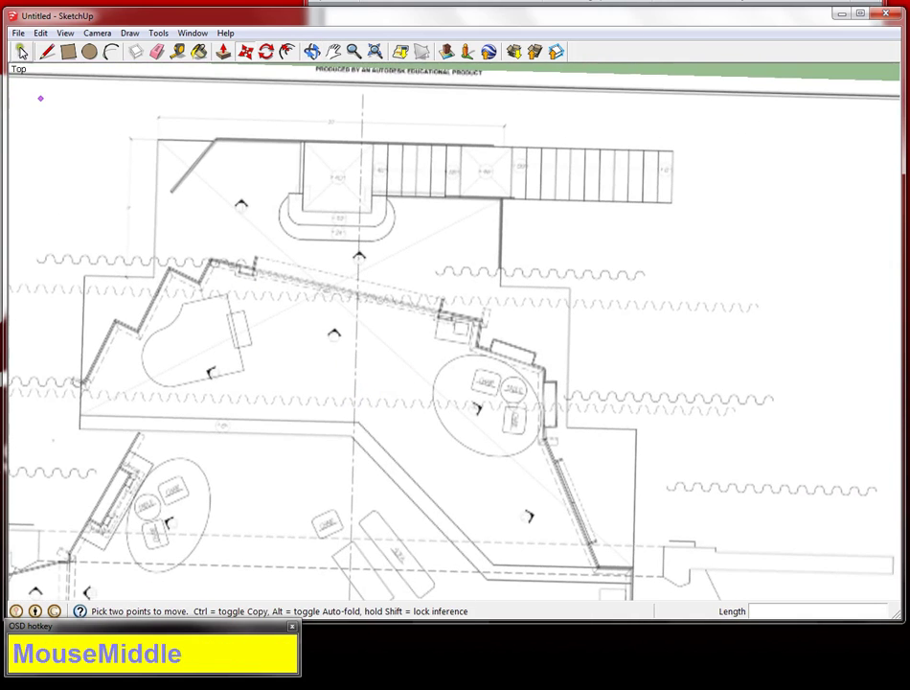
# Start the rear platform outline with the Line tool, tracing the short side beside the dimension line, a 20' back edge and an 8' opposite side.
pyautogui.click(45, 53)
pyautogui.click(153, 276)
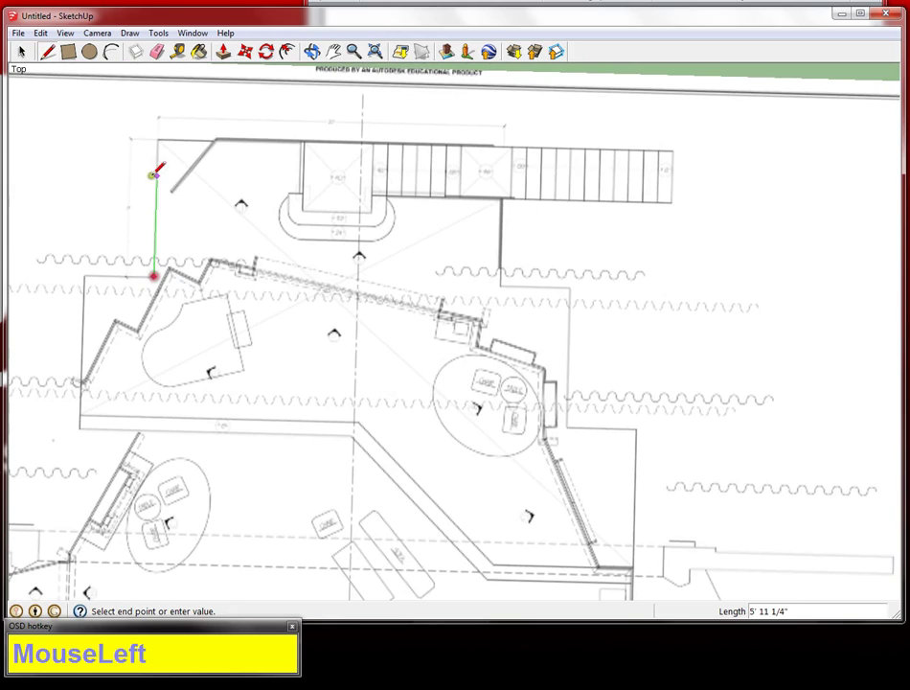
pyautogui.click(158, 139)
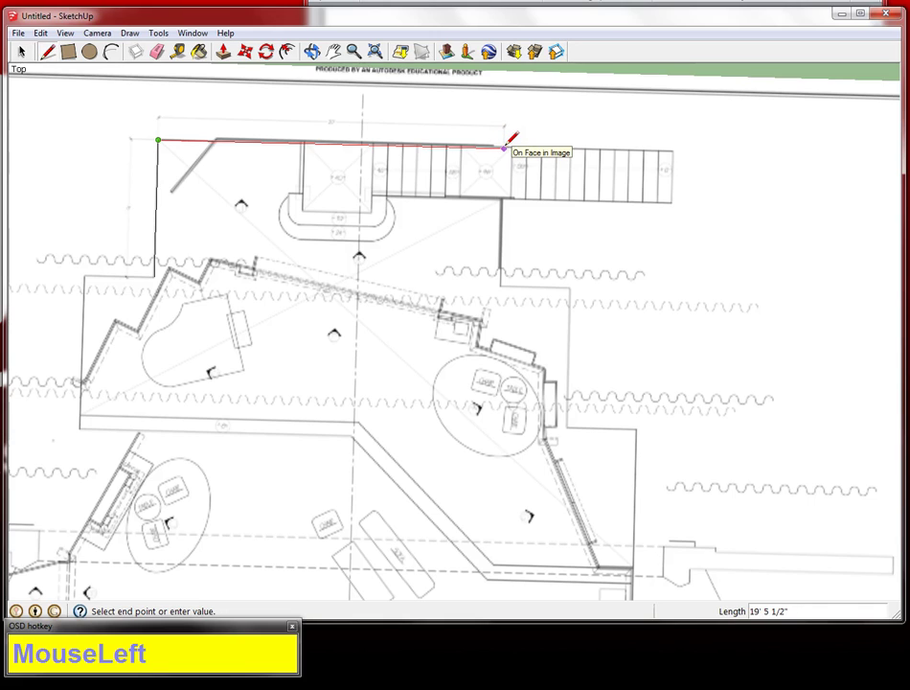
pyautogui.write('20')
pyautogui.press('Return')
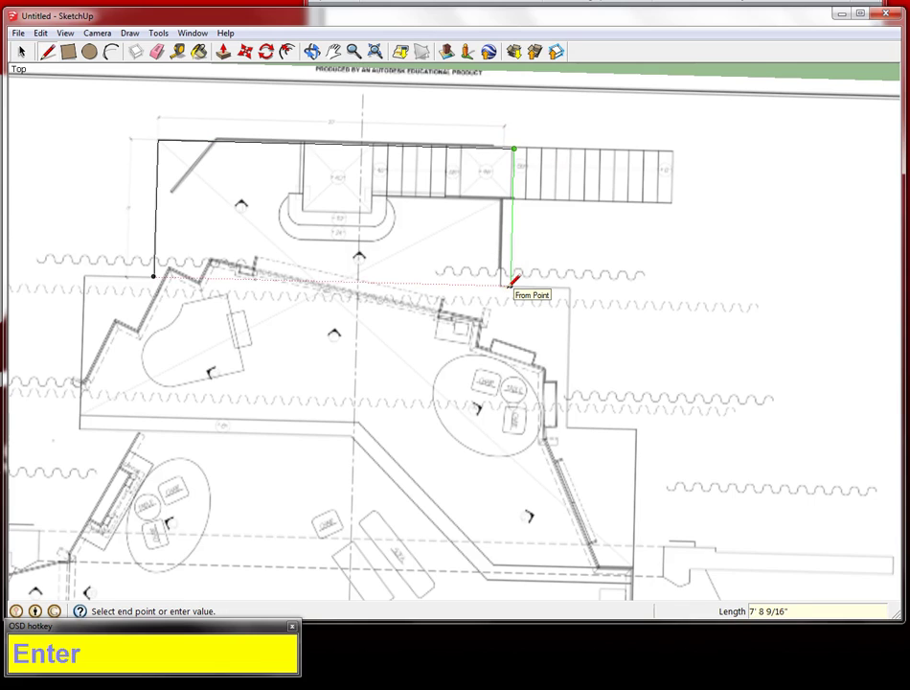
pyautogui.write('8')
pyautogui.press('Return')
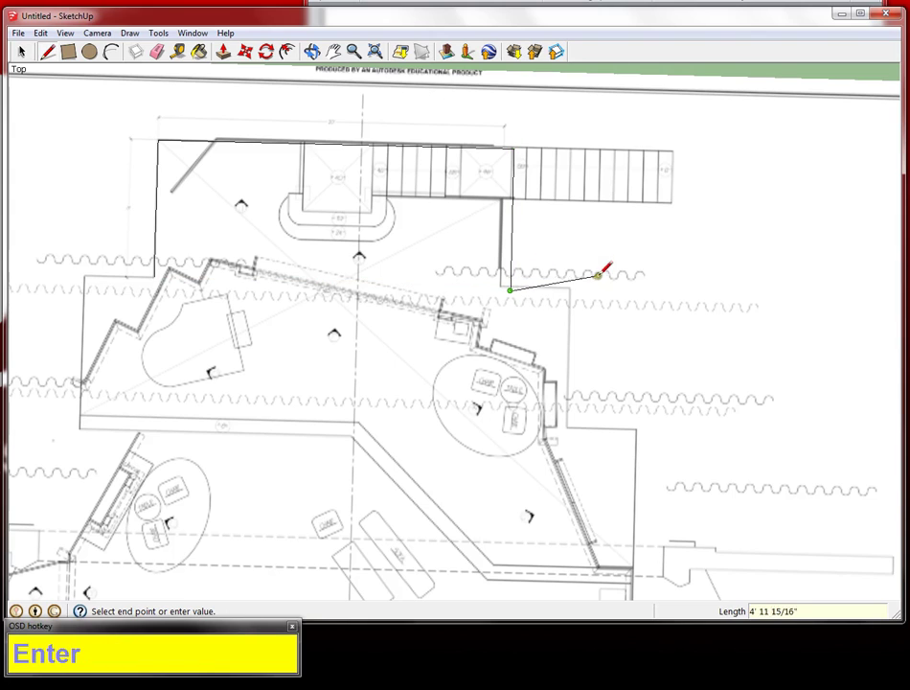
# Continue the platform outline along the stepped side below the stairs, down to the front corner.
pyautogui.click(569, 290)
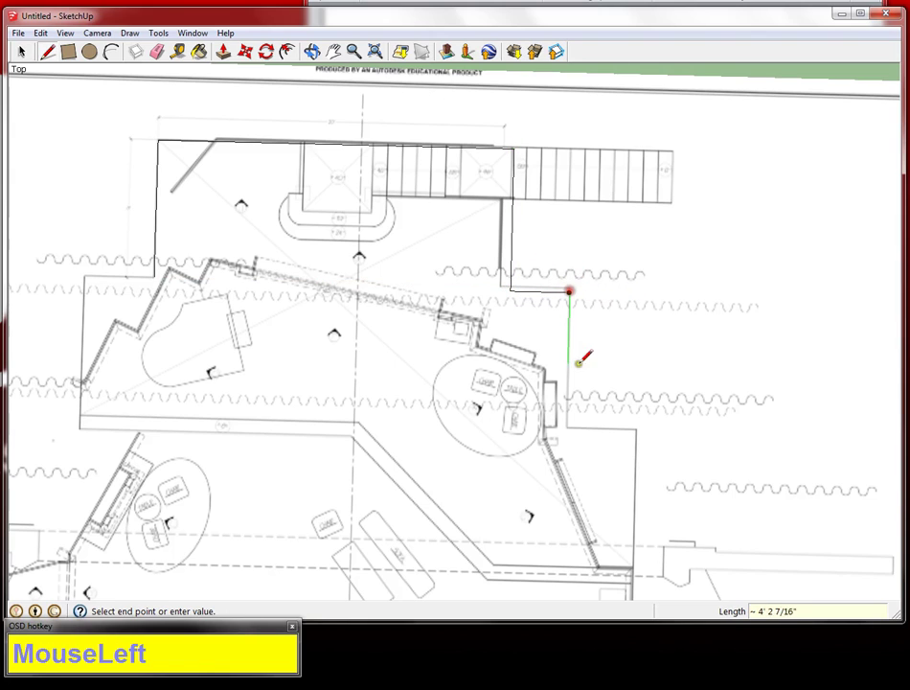
pyautogui.click(569, 425)
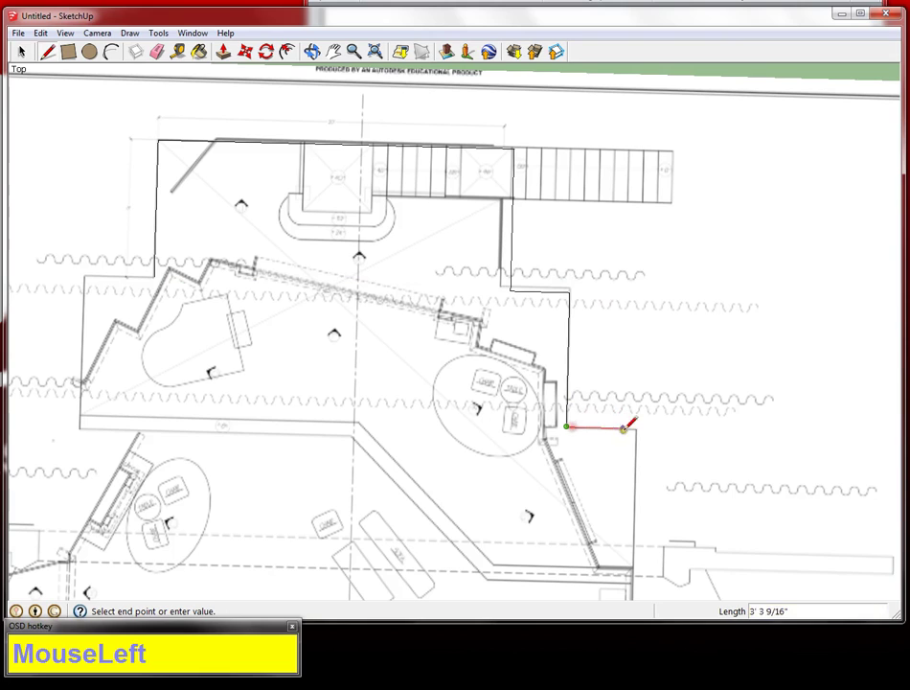
pyautogui.click(633, 570)
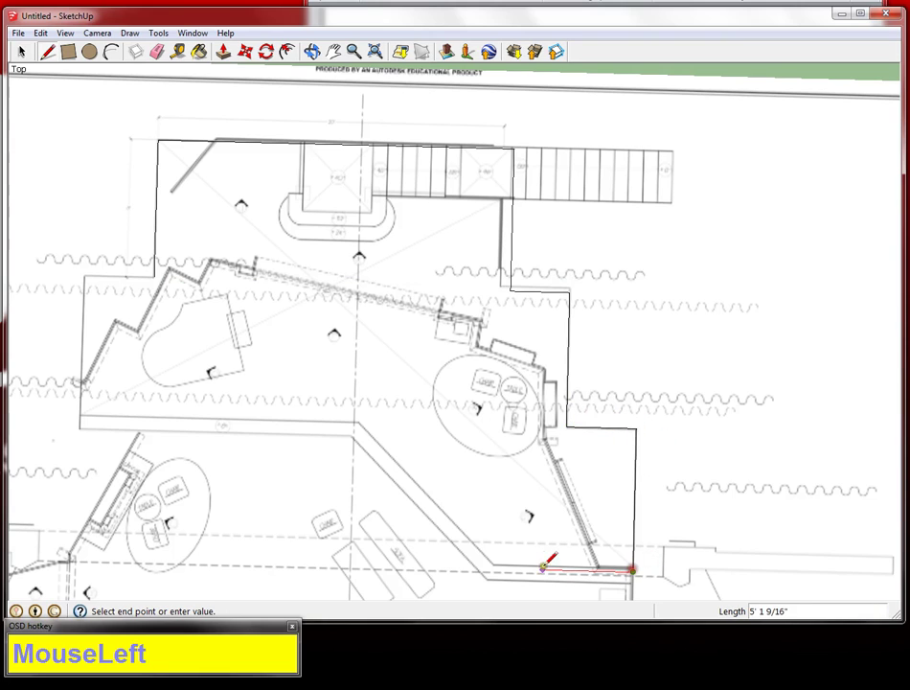
# Trace the platform's angled front edge and remaining stepped side back to the starting point, closing the outline into a face.
pyautogui.click(490, 568)
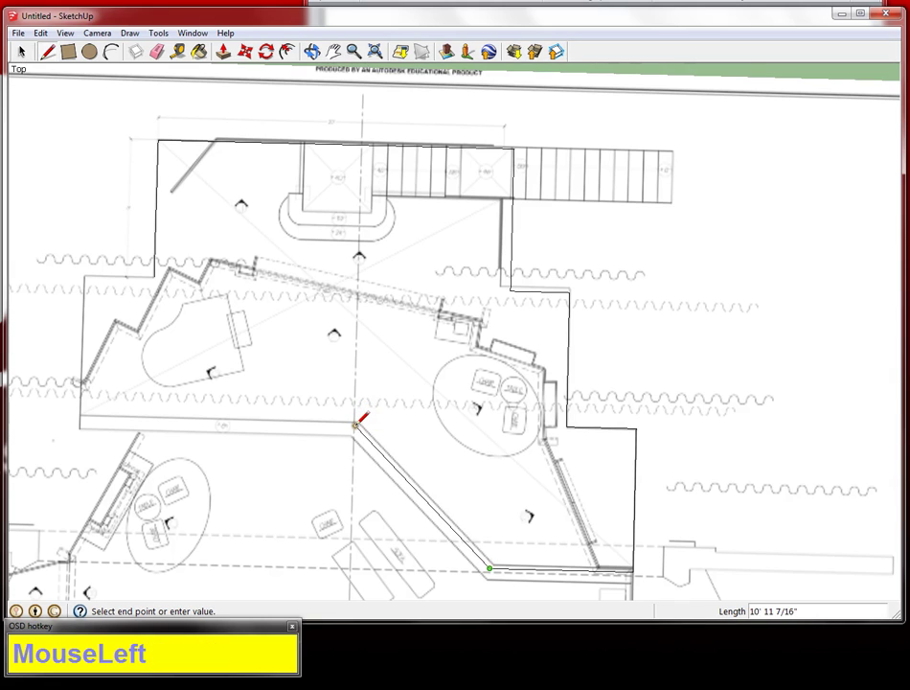
pyautogui.click(358, 428)
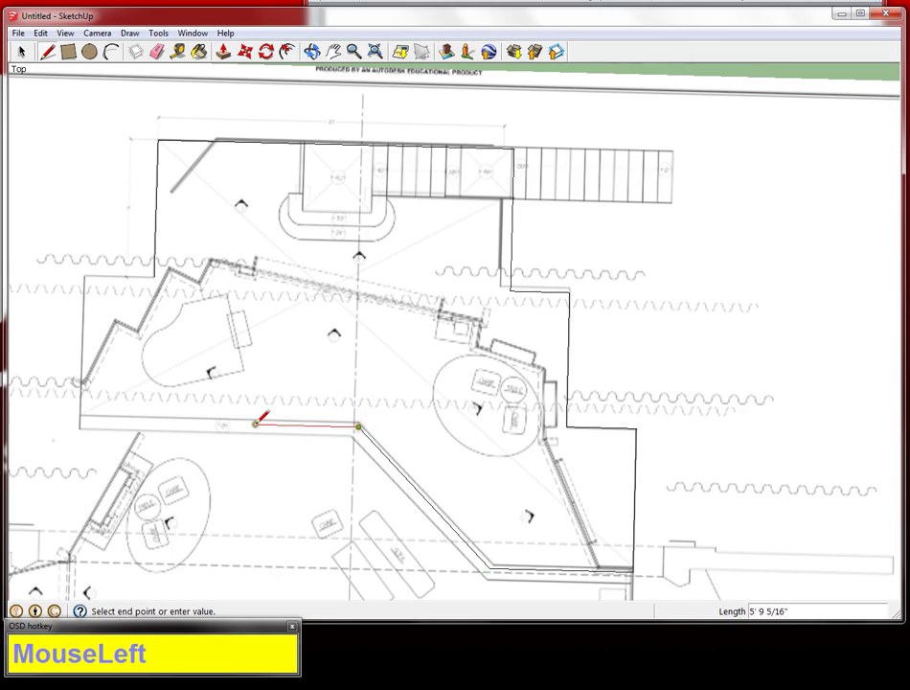
pyautogui.click(80, 418)
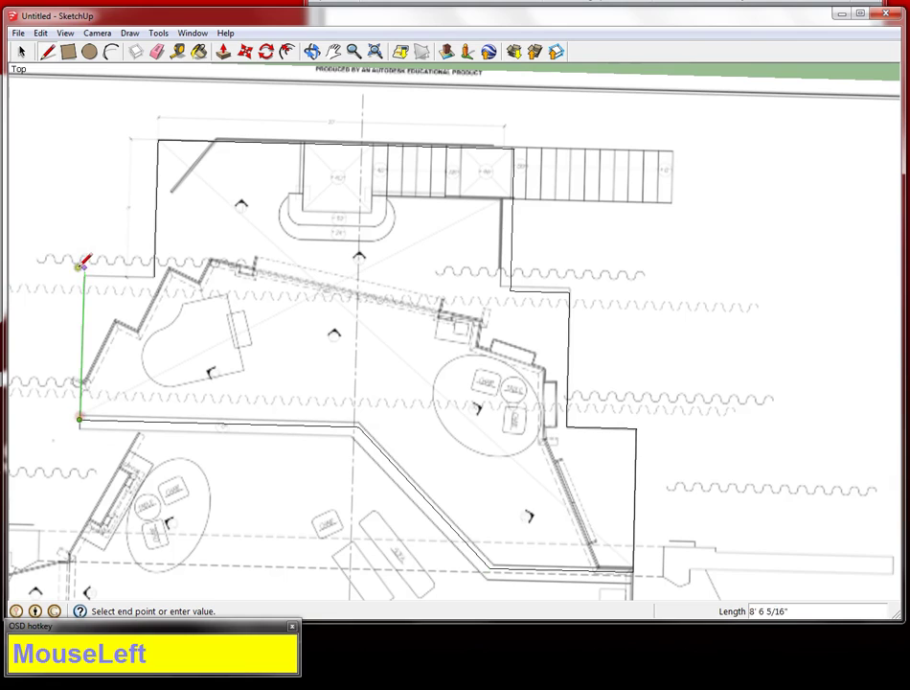
pyautogui.click(153, 278)
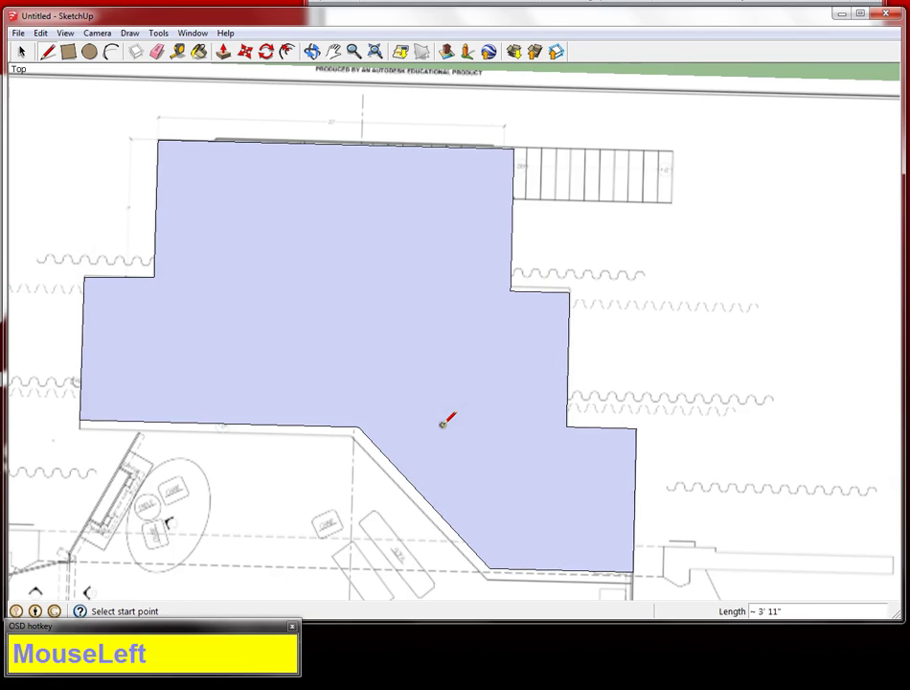
# Move the traced platform's angled front edge about 3 7/8" with the Move tool to adjust it to the plan.
pyautogui.press('space')
pyautogui.click(414, 487)
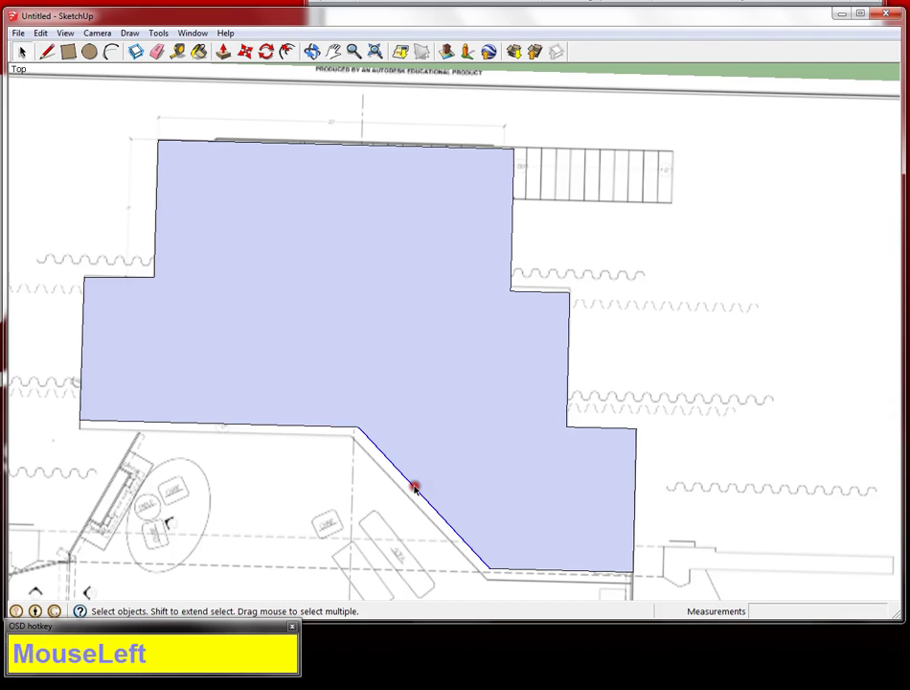
pyautogui.press('m')
pyautogui.click(427, 501)
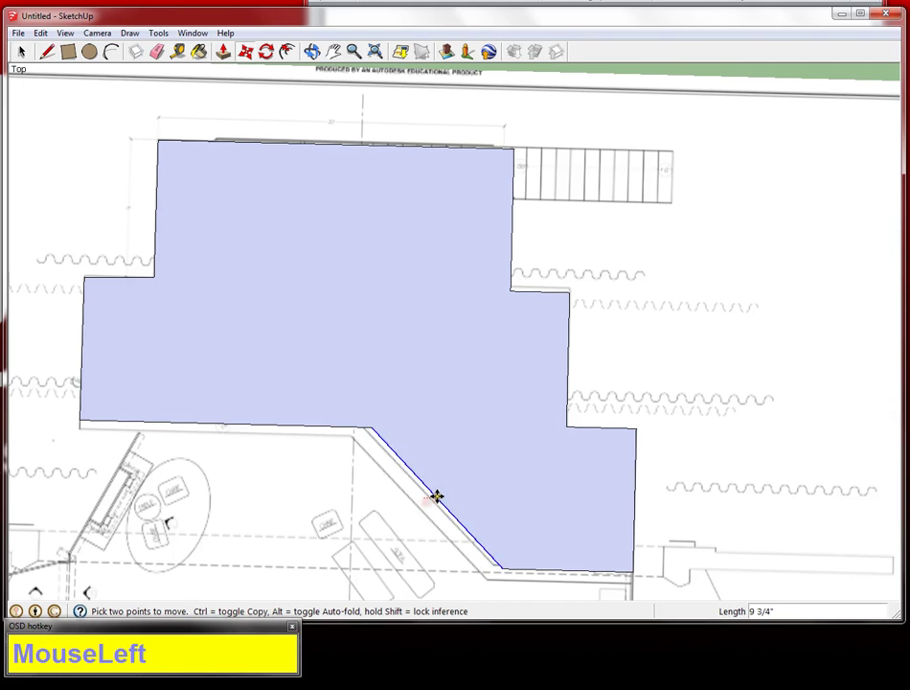
pyautogui.click(429, 499)
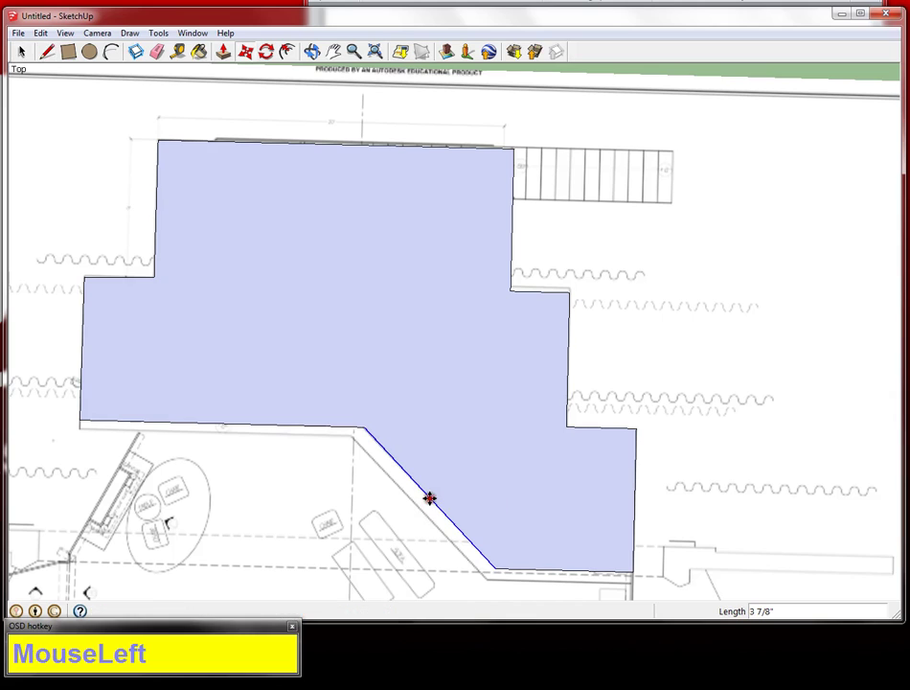
# Move the platform's long front edge about 5 3/4" back toward the inner platform line on the plan.
pyautogui.press('space')
pyautogui.click(213, 424)
pyautogui.press('m')
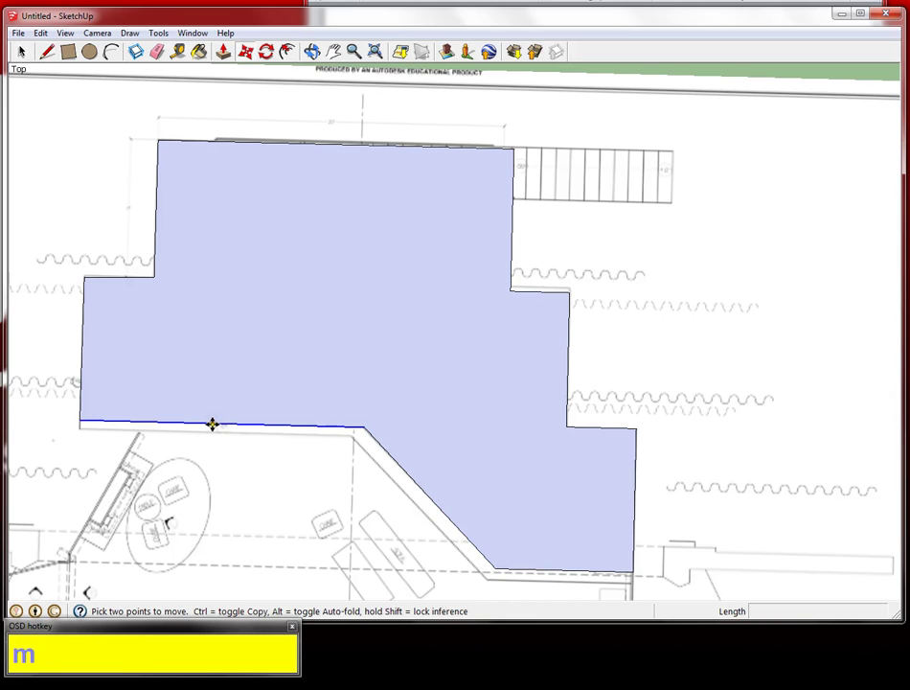
pyautogui.click(213, 424)
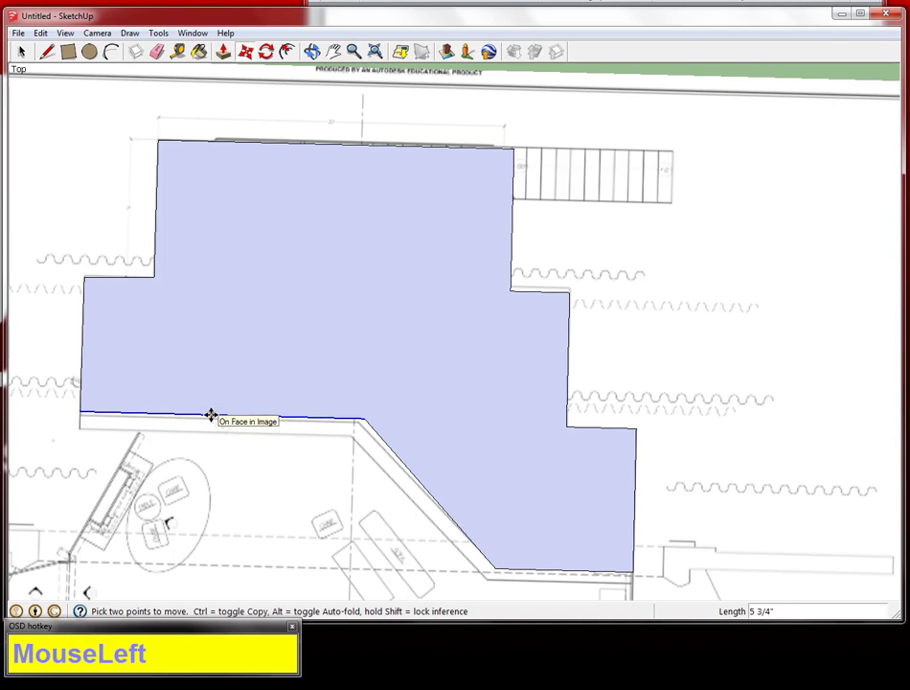
pyautogui.click(211, 415)
# Try to copy the long front edge from its inner corner to the matching corner drawn on the plan.
pyautogui.scroll(3, 314, 422)
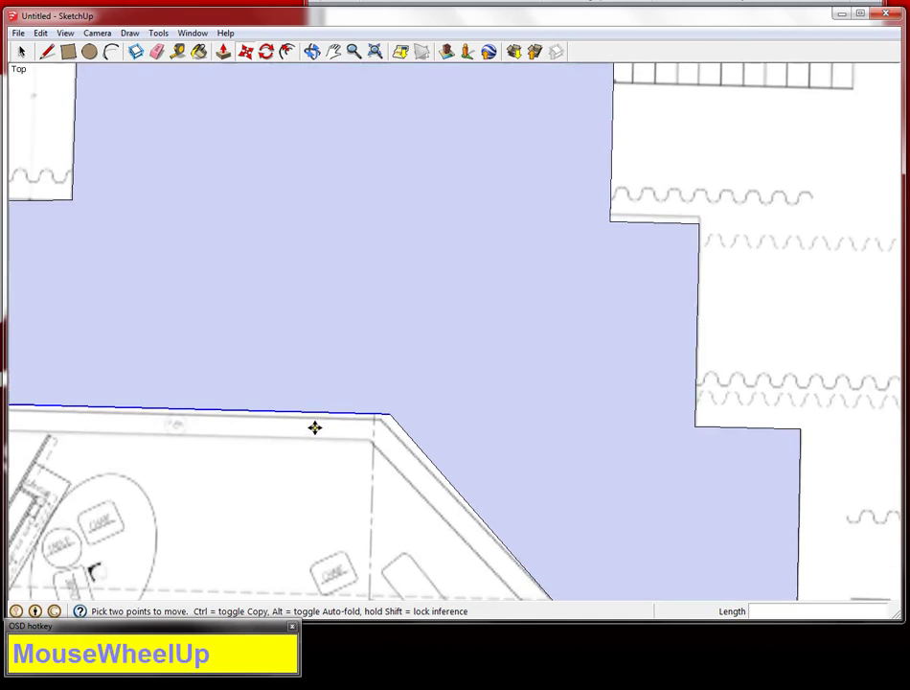
pyautogui.moveTo(315, 423); pyautogui.dragTo(338, 394, button='middle')
pyautogui.scroll(-5, 347, 439)
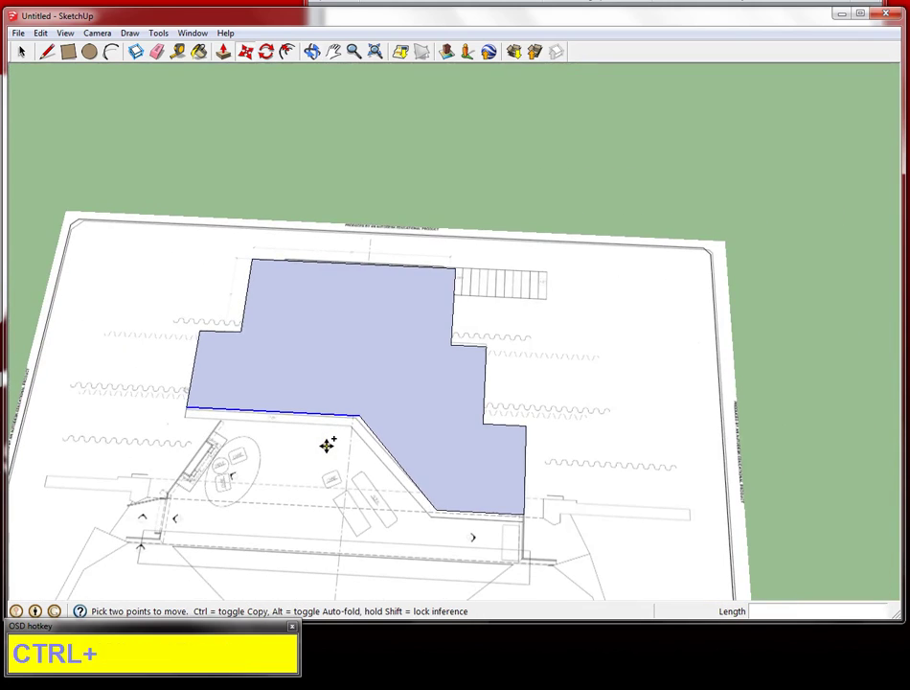
pyautogui.moveTo(325, 443)
pyautogui.keyDown('shift'); pyautogui.mouseDown(button='middle')
pyautogui.moveTo(289, 463)
pyautogui.moveTo(321, 452)
pyautogui.mouseUp(button='middle'); pyautogui.keyUp('shift')
pyautogui.scroll(3, 347, 437)
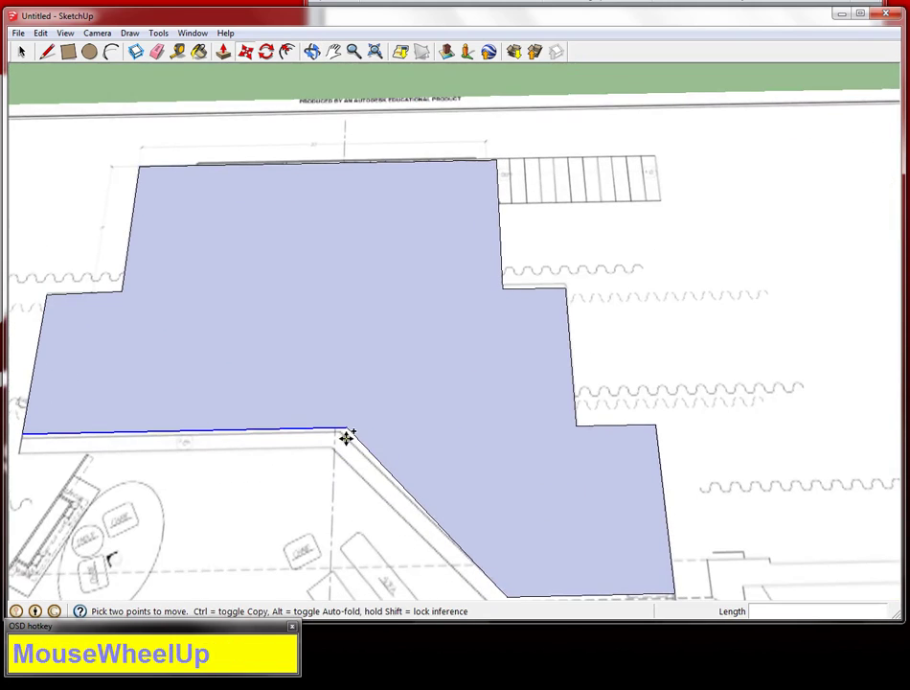
pyautogui.click(351, 429)
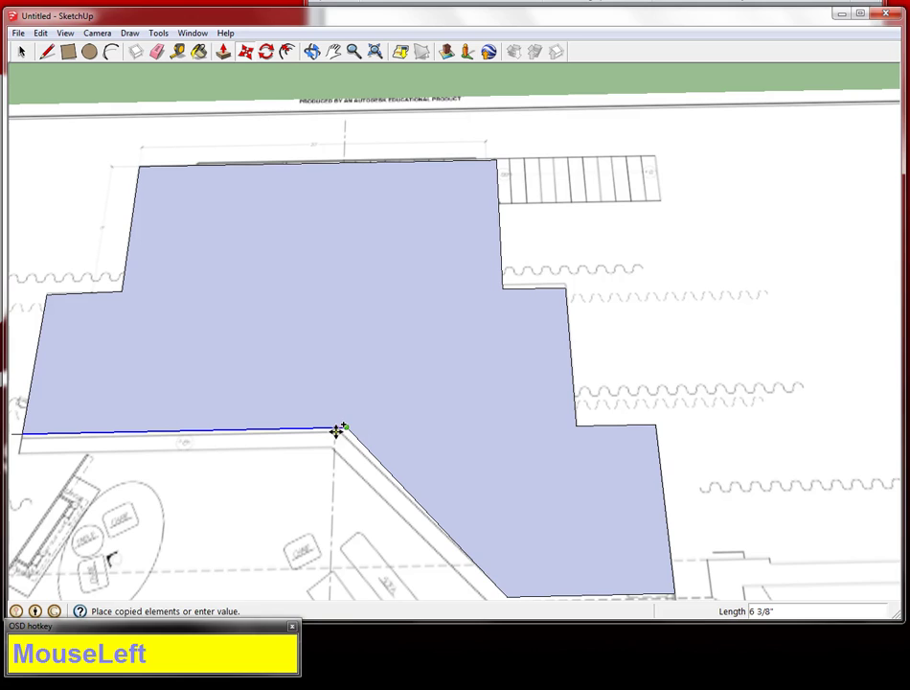
pyautogui.click(337, 431)
pyautogui.scroll(3, 342, 431)
pyautogui.click(344, 425)
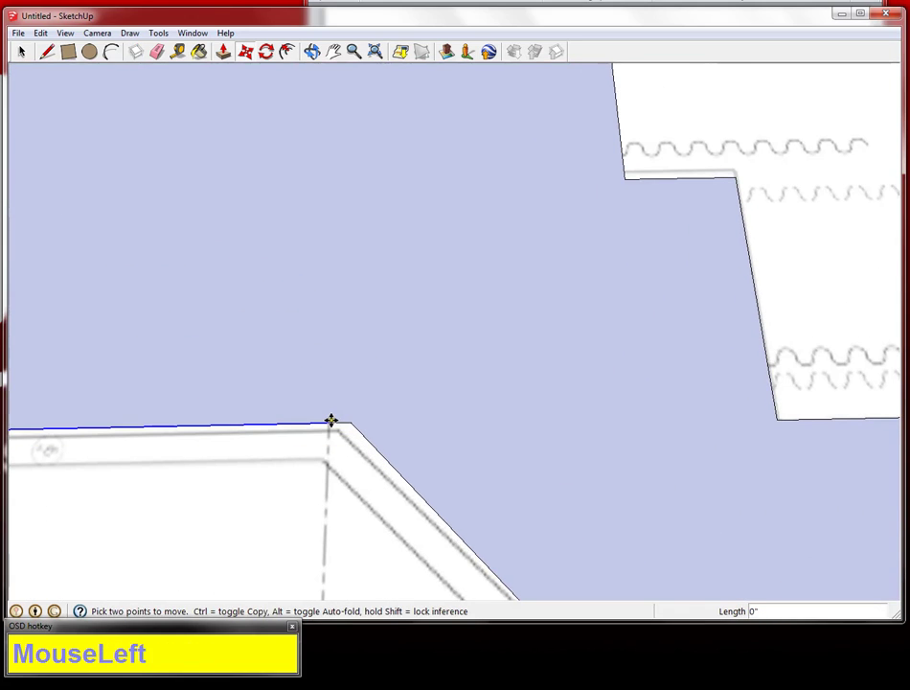
pyautogui.click(335, 423)
# Move the angled front edge closer to the diagonal platform line on the plan.
pyautogui.press('space')
pyautogui.click(364, 438)
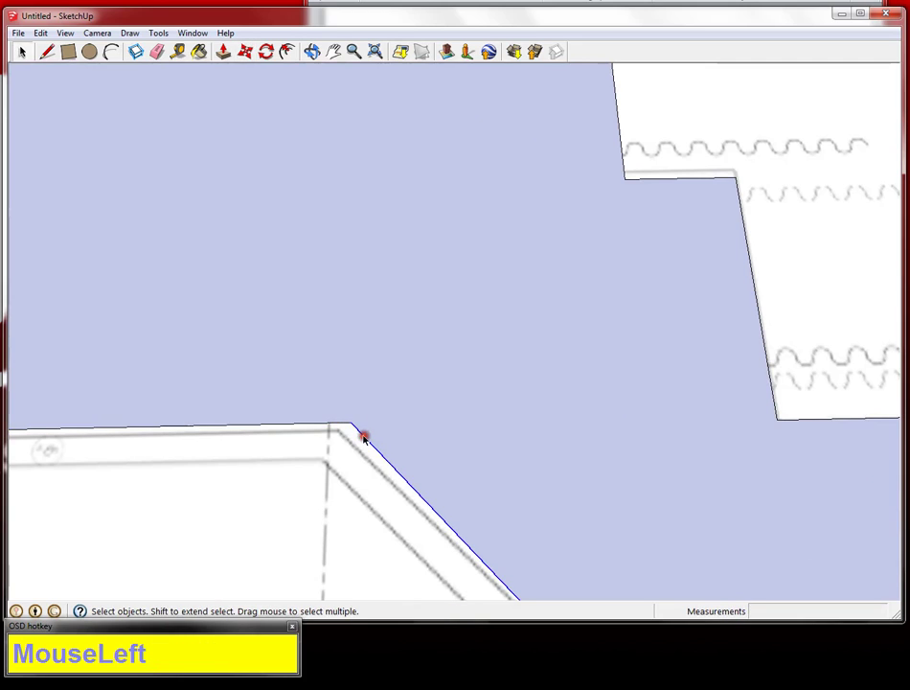
pyautogui.press('m')
pyautogui.click(368, 442)
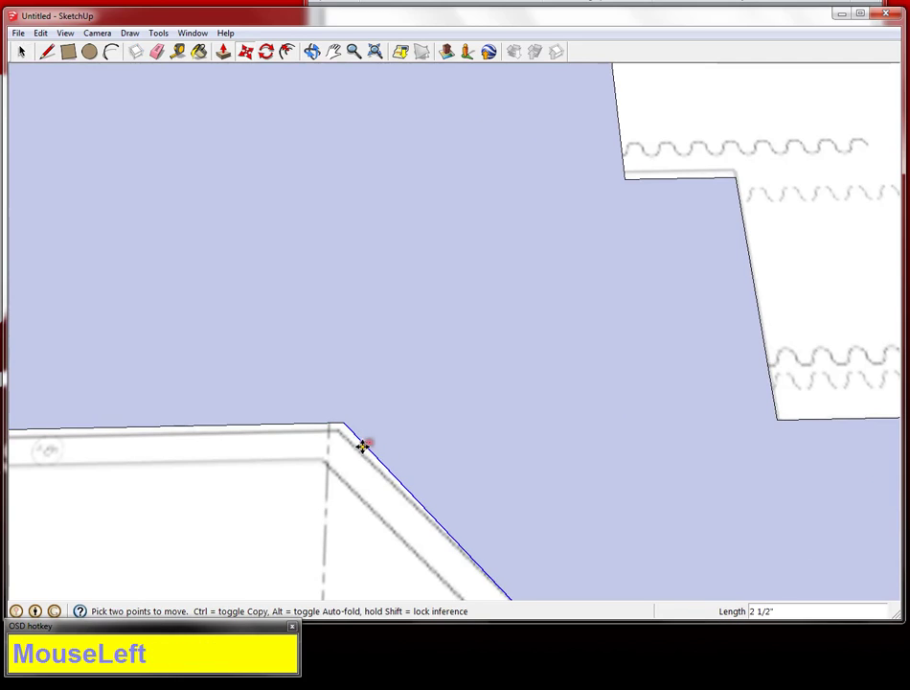
pyautogui.scroll(-4, 366, 451)
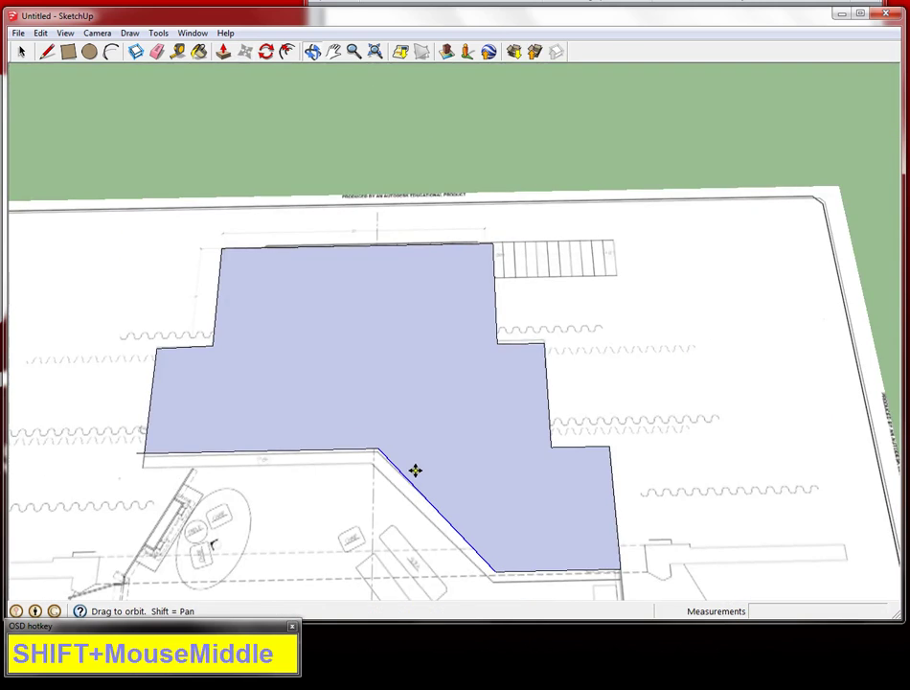
pyautogui.moveTo(415, 472)
pyautogui.keyDown('shift'); pyautogui.mouseDown(button='middle')
pyautogui.moveTo(433, 438)
pyautogui.moveTo(418, 486)
pyautogui.mouseUp(button='middle'); pyautogui.keyUp('shift')
pyautogui.click(357, 422)
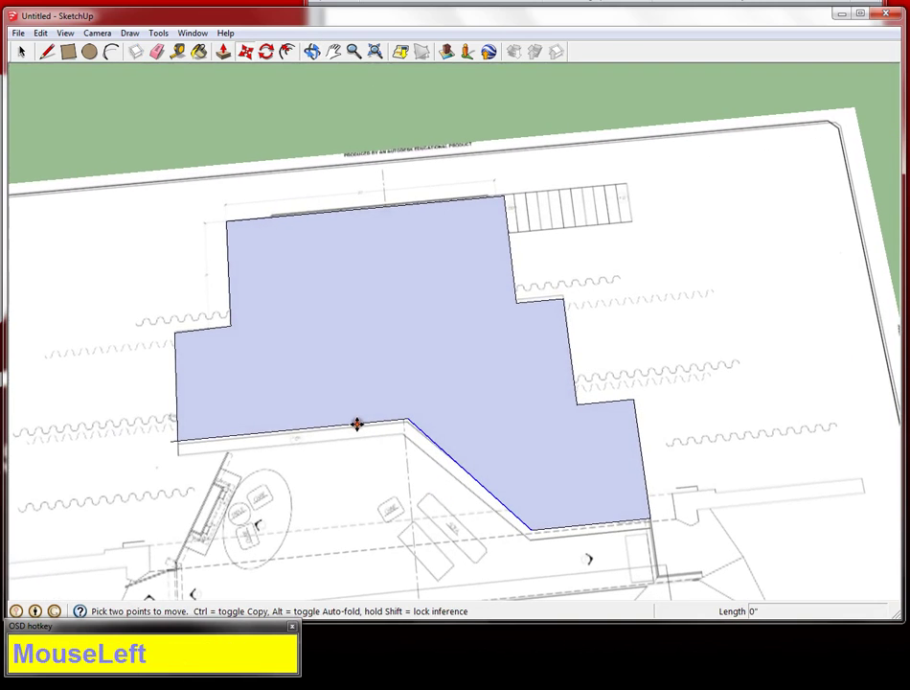
pyautogui.scroll(5, 356, 423)
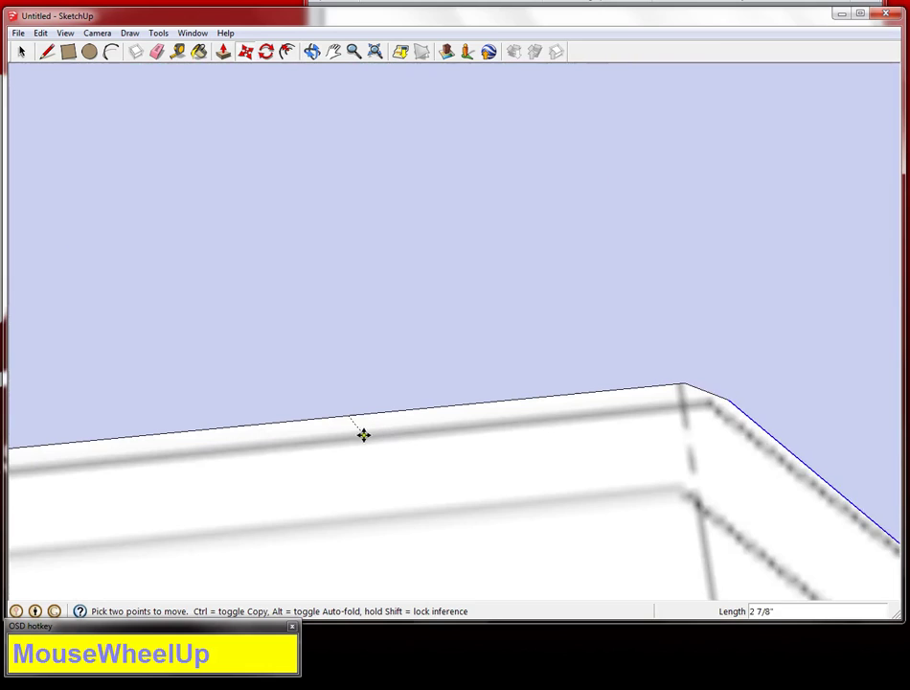
pyautogui.click(350, 435)
# Move the whole platform face about 2 1/2" so its long front edge meets the inner platform line.
pyautogui.press('space')
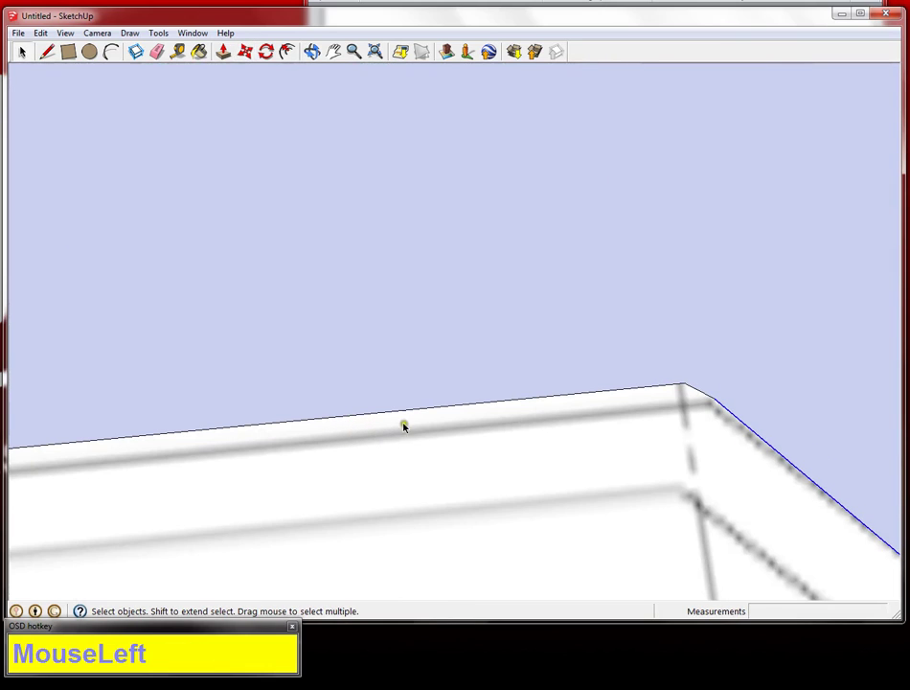
pyautogui.click(395, 414)
pyautogui.rightClick(396, 413)
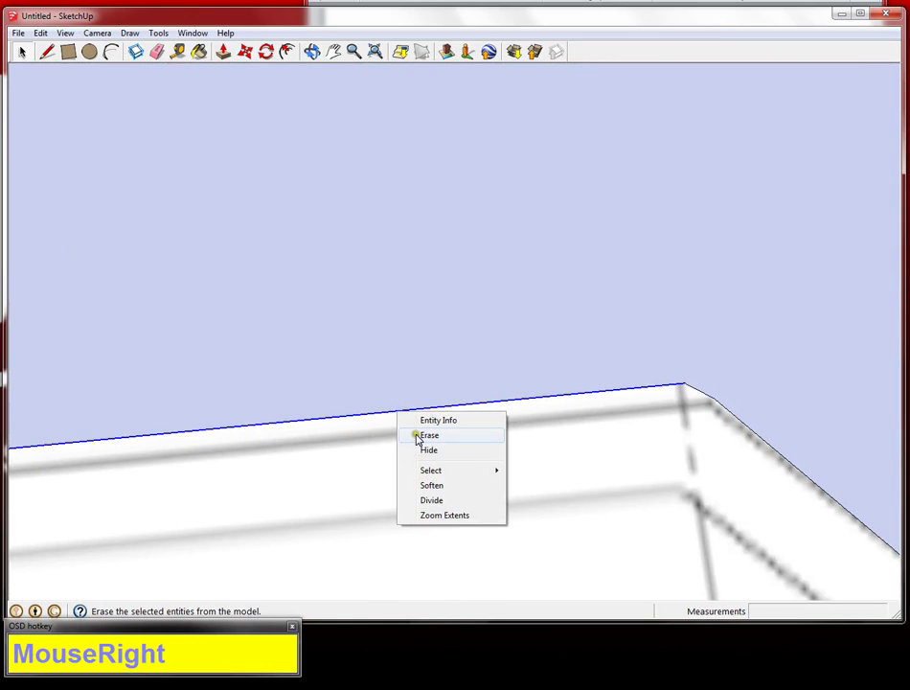
pyautogui.click(368, 416)
pyautogui.press('m')
pyautogui.click(372, 416)
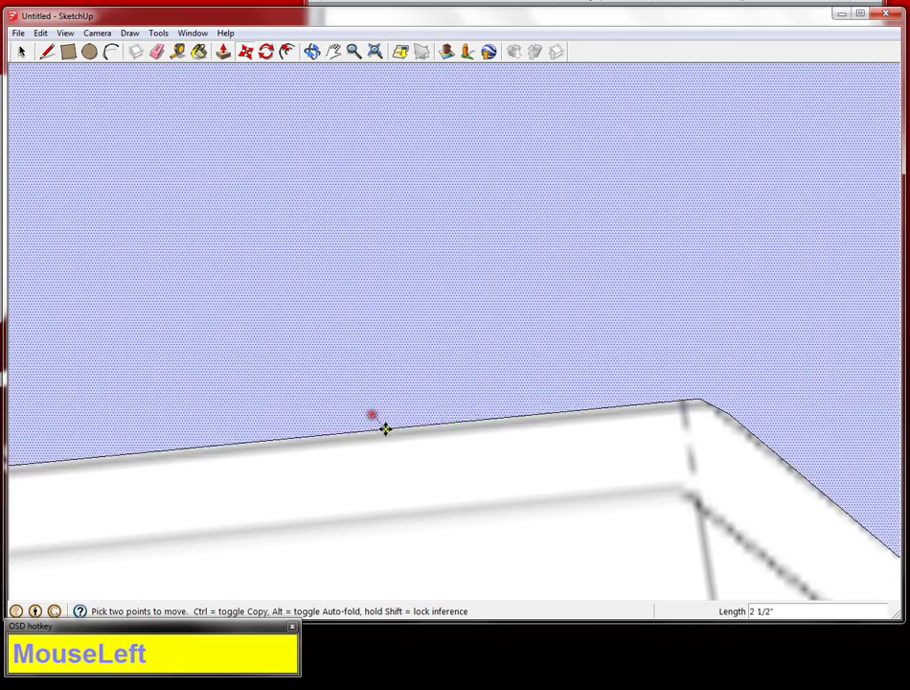
pyautogui.scroll(-3, 394, 426)
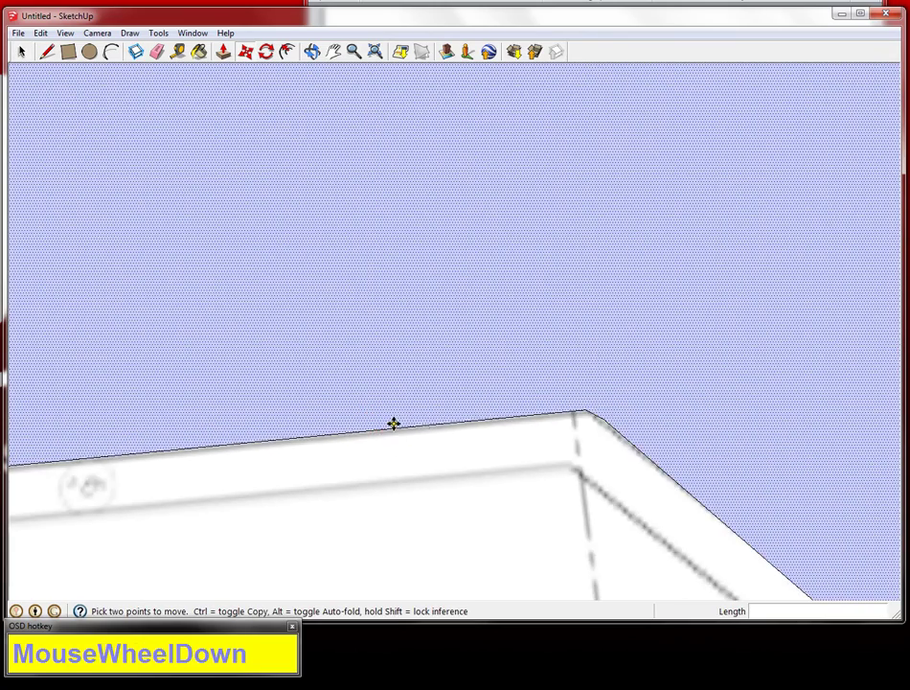
pyautogui.scroll(-2, 399, 426)
pyautogui.moveTo(397, 462)
pyautogui.keyDown('shift'); pyautogui.mouseDown(button='middle')
pyautogui.moveTo(376, 434)
pyautogui.moveTo(270, 460)
pyautogui.moveTo(352, 474)
pyautogui.mouseUp(button='middle'); pyautogui.keyUp('shift')
pyautogui.scroll(-2, 278, 442)
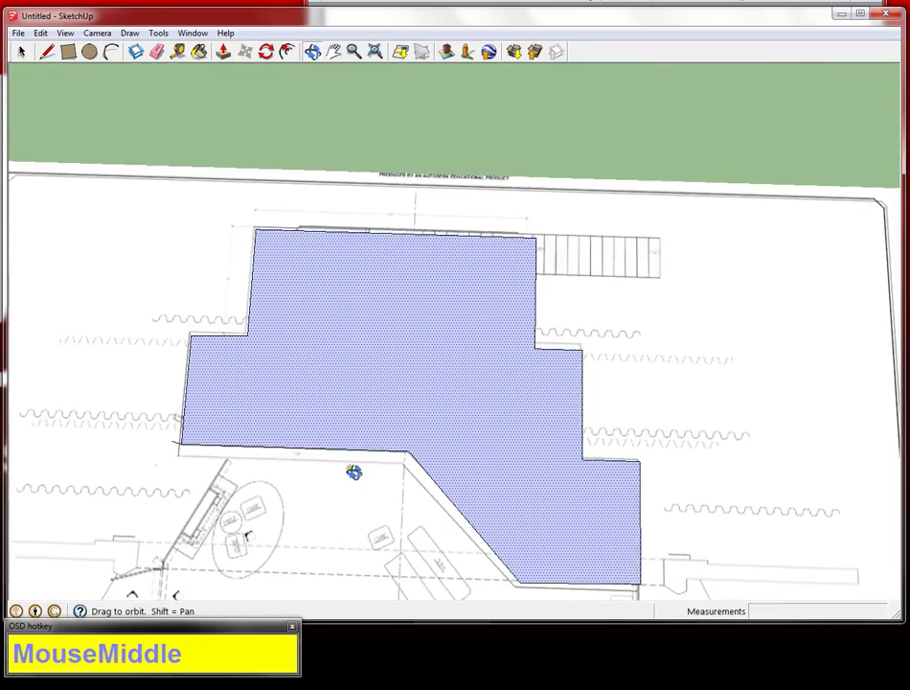
# Erase the entire traced platform, including its face and all outline edges, from the ground plan.
pyautogui.click(364, 414)
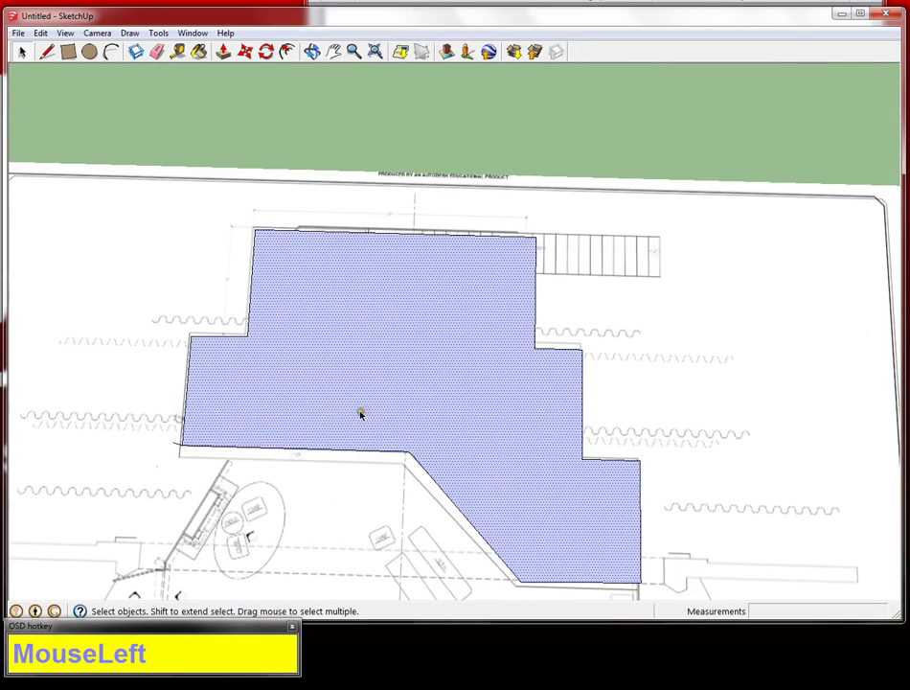
pyautogui.press('Delete')
pyautogui.hotkey('ctrl', 'z')
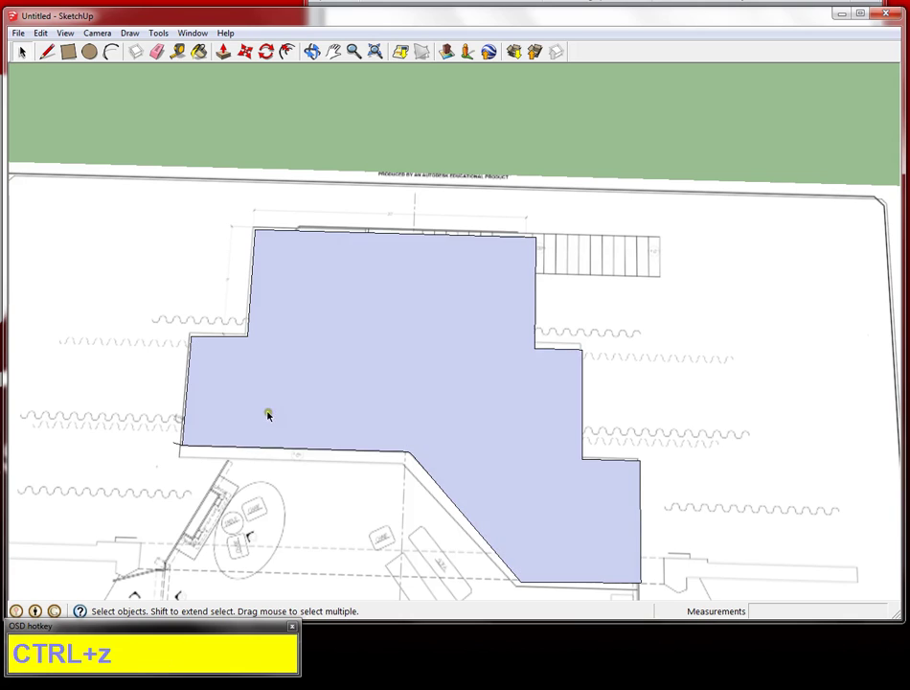
pyautogui.click(287, 404)
pyautogui.rightClick(286, 406)
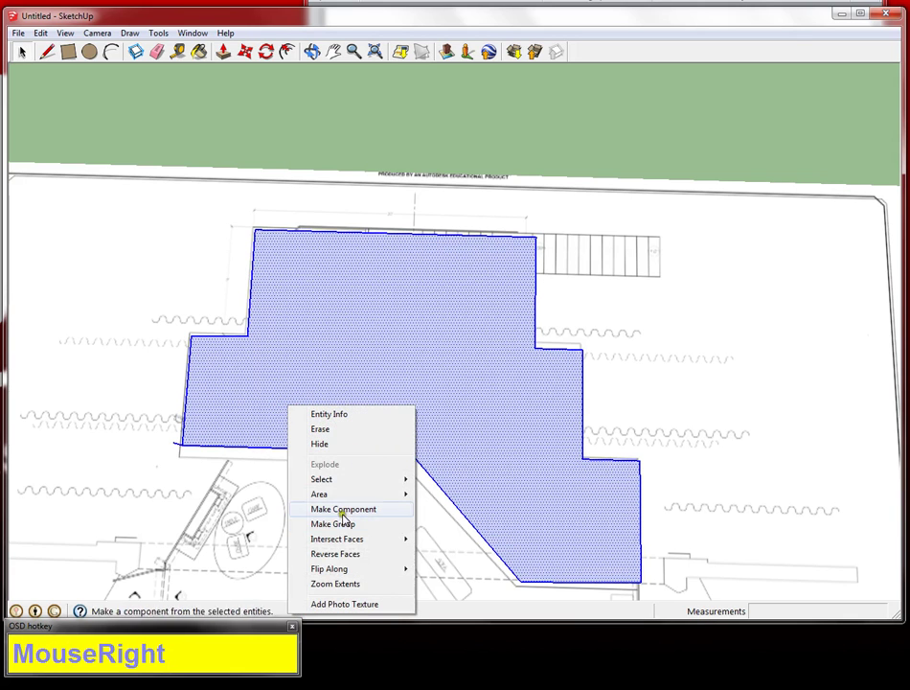
pyautogui.click(322, 429)
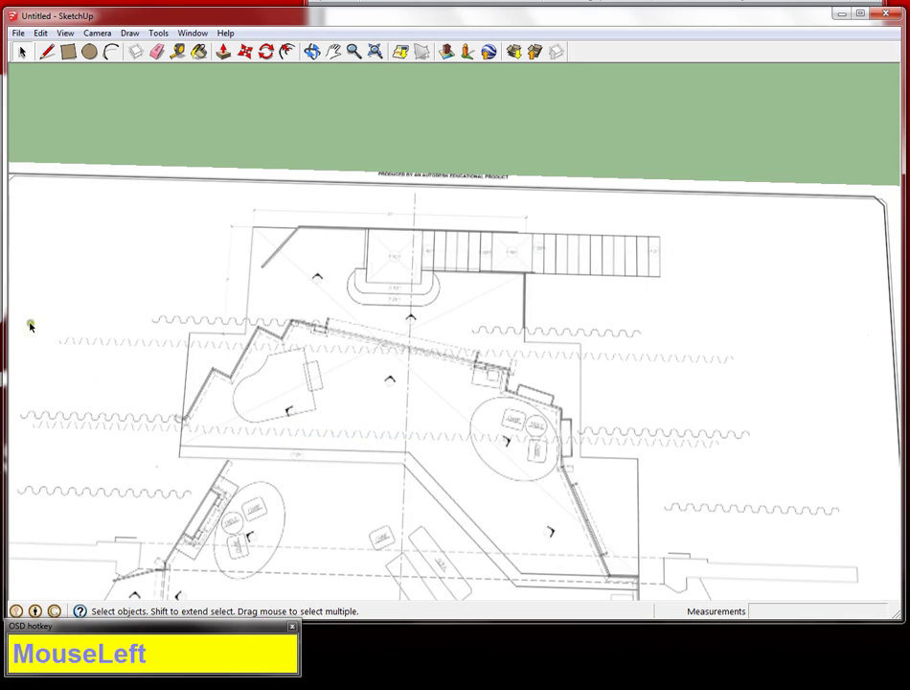
# Start a new platform outline with the Line tool from the outer front corner, tracing the stepped side up to the back corner.
pyautogui.click(47, 51)
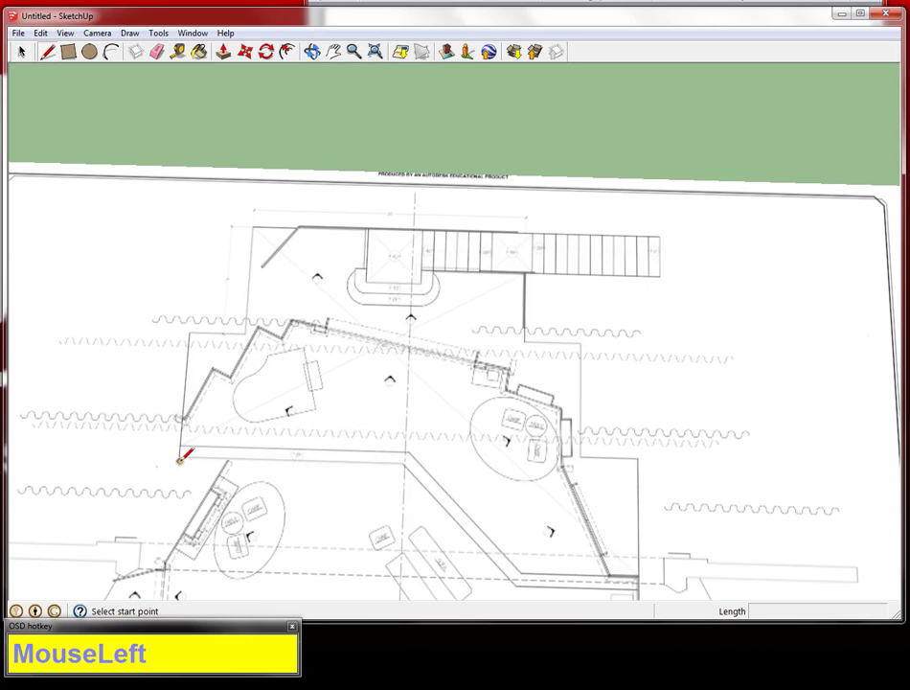
pyautogui.click(179, 457)
pyautogui.click(187, 333)
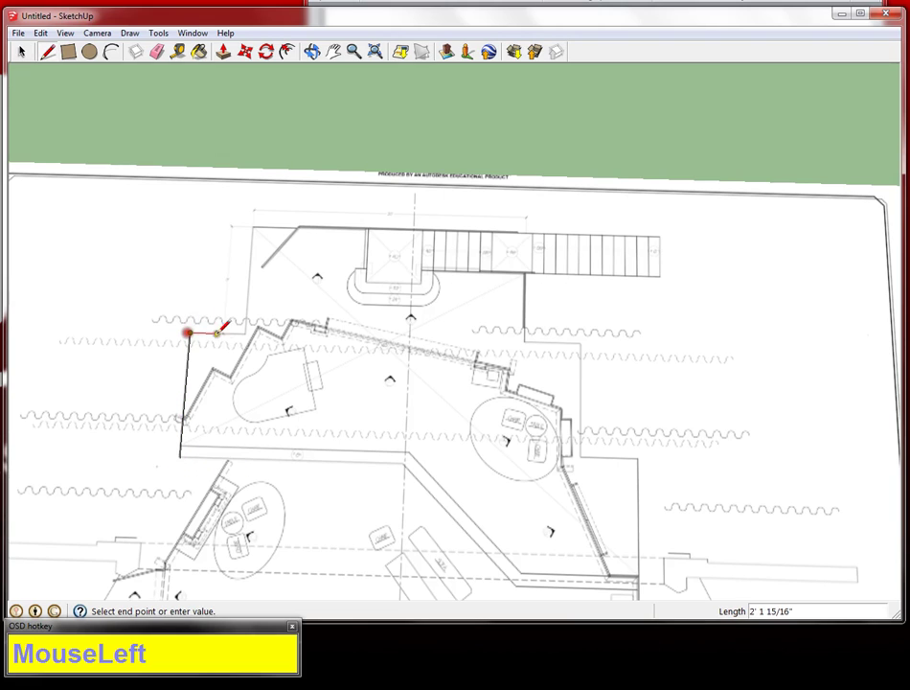
pyautogui.click(245, 333)
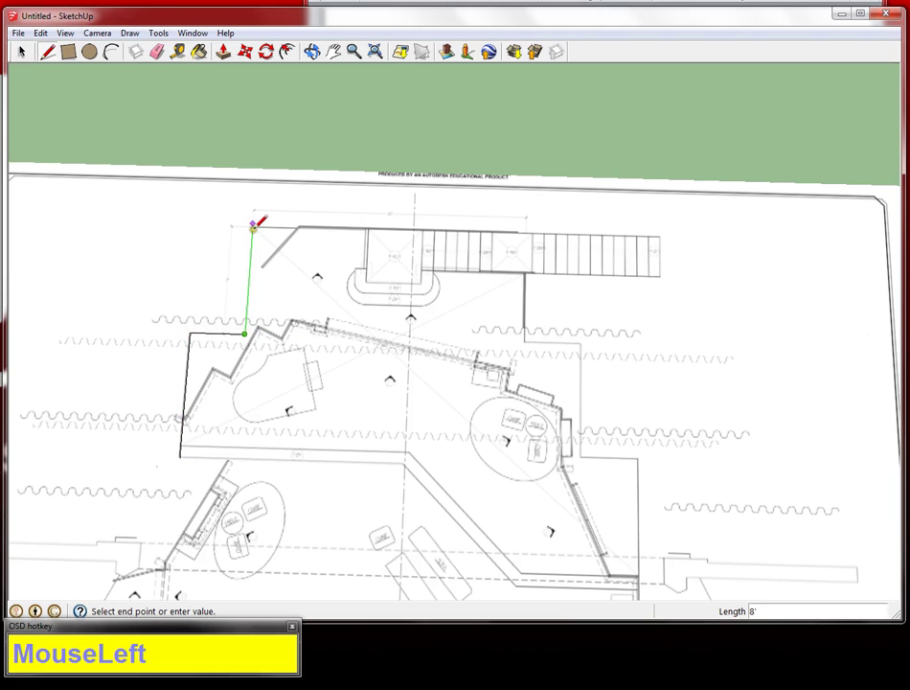
pyautogui.click(252, 226)
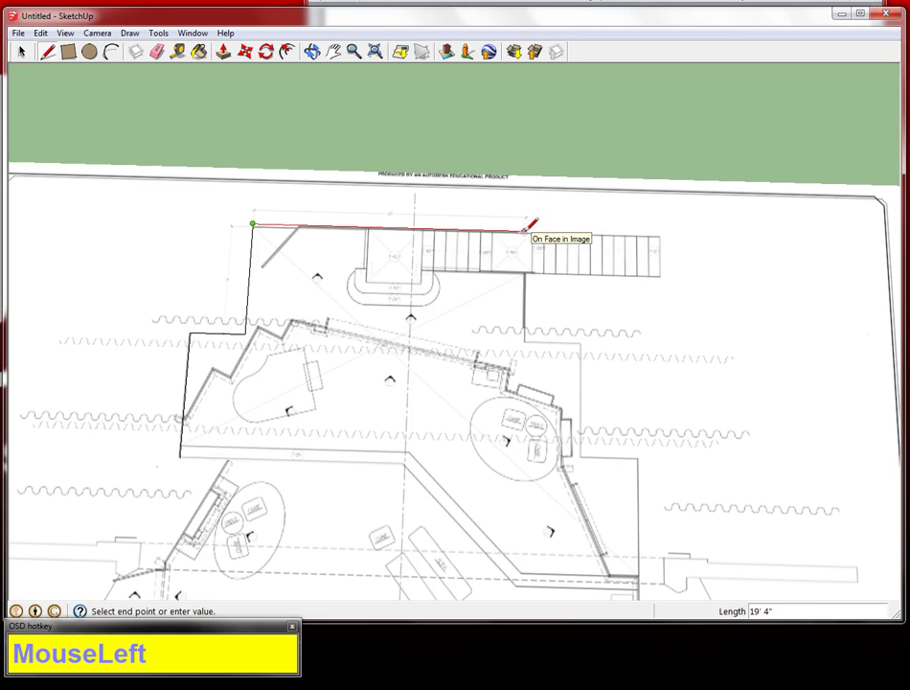
# Trace the back edge about 19' 4" long, an 8' side edge and the steps of the side below the stairs.
pyautogui.click(526, 230)
pyautogui.click(524, 337)
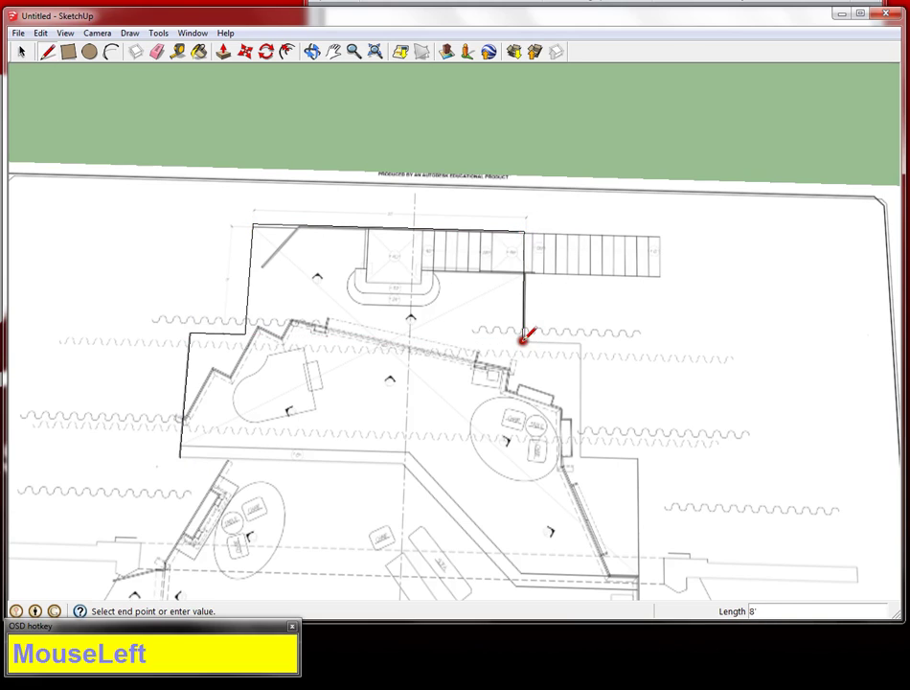
pyautogui.click(581, 343)
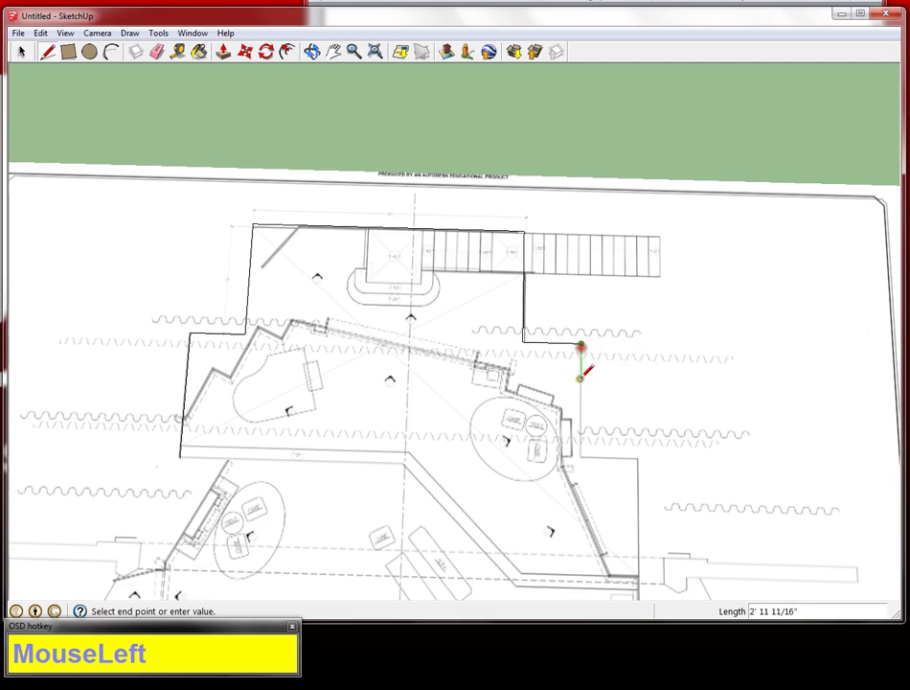
pyautogui.click(637, 459)
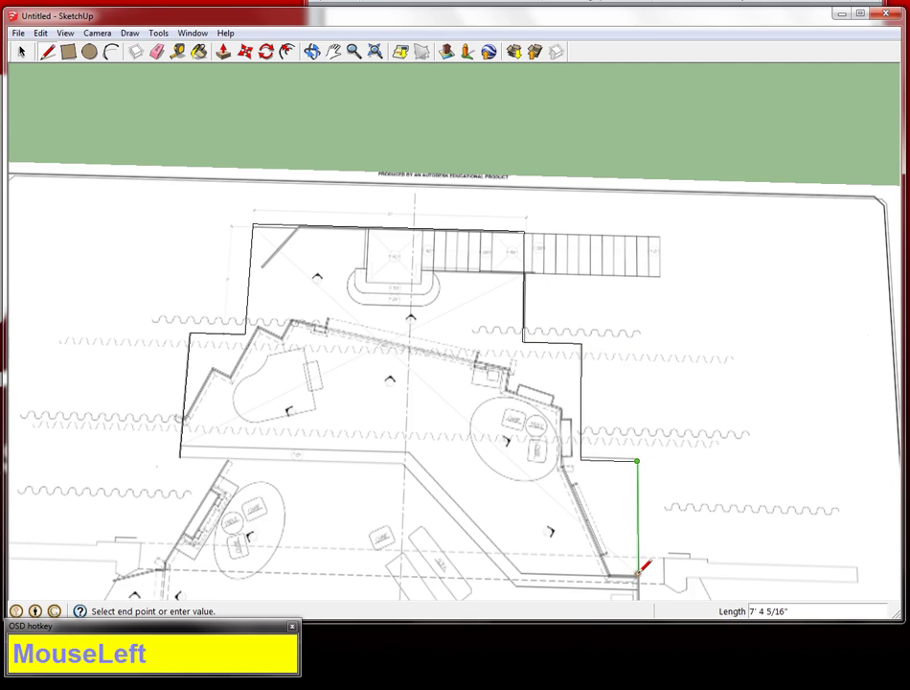
# Close the platform outline with a front edge about 7' 10", a diagonal about 10' 10" and a long front edge about 15' 7".
pyautogui.scroll(2, 639, 572)
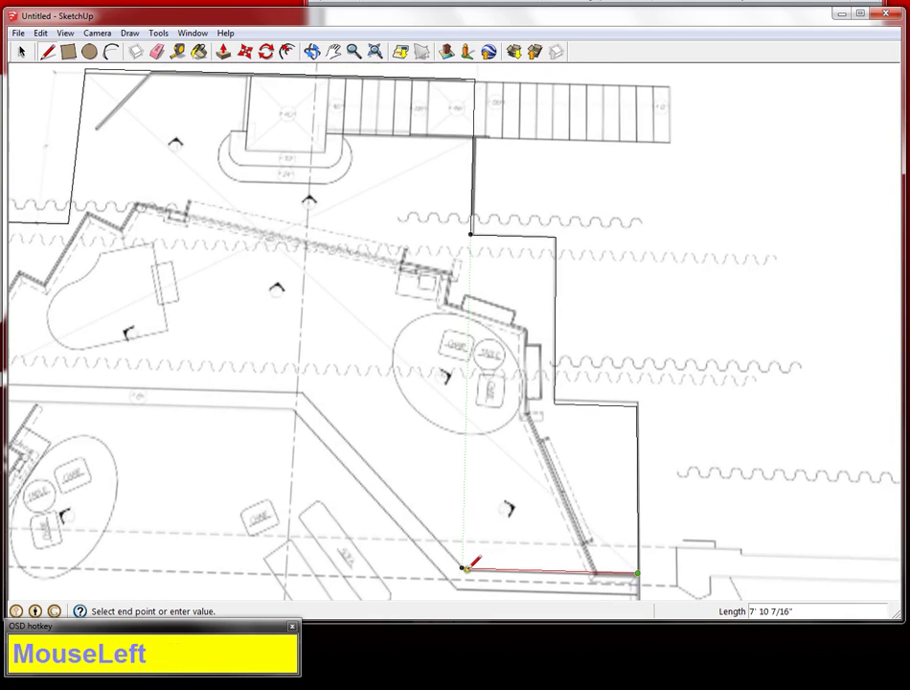
pyautogui.scroll(2, 466, 568)
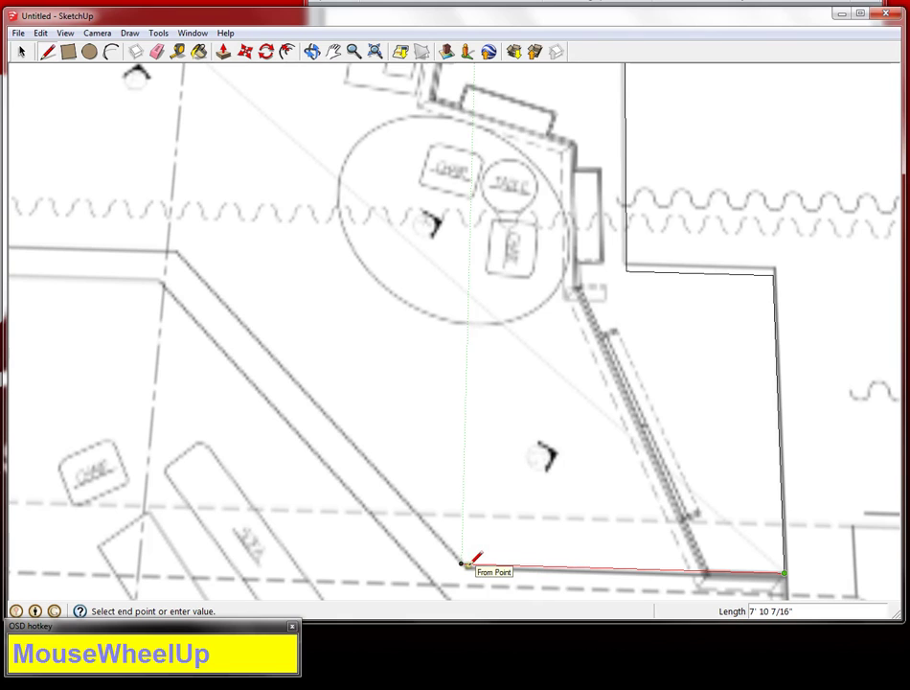
pyautogui.moveTo(462, 565); pyautogui.dragTo(176, 247)
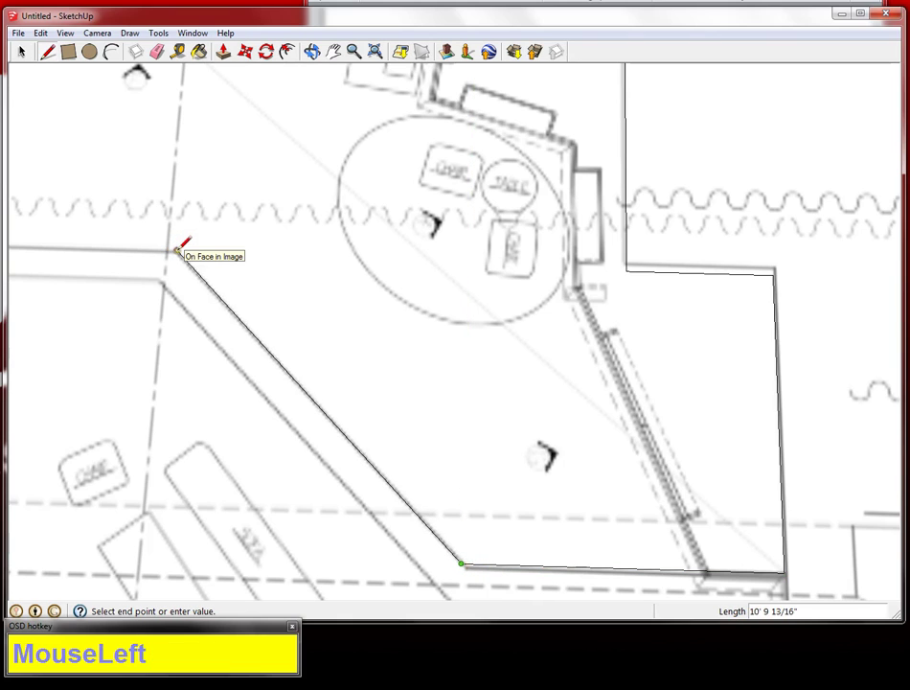
pyautogui.scroll(-2, 147, 248)
pyautogui.keyDown('shift'); pyautogui.moveTo(102, 244); pyautogui.dragTo(553, 315, button='middle'); pyautogui.keyUp('shift')
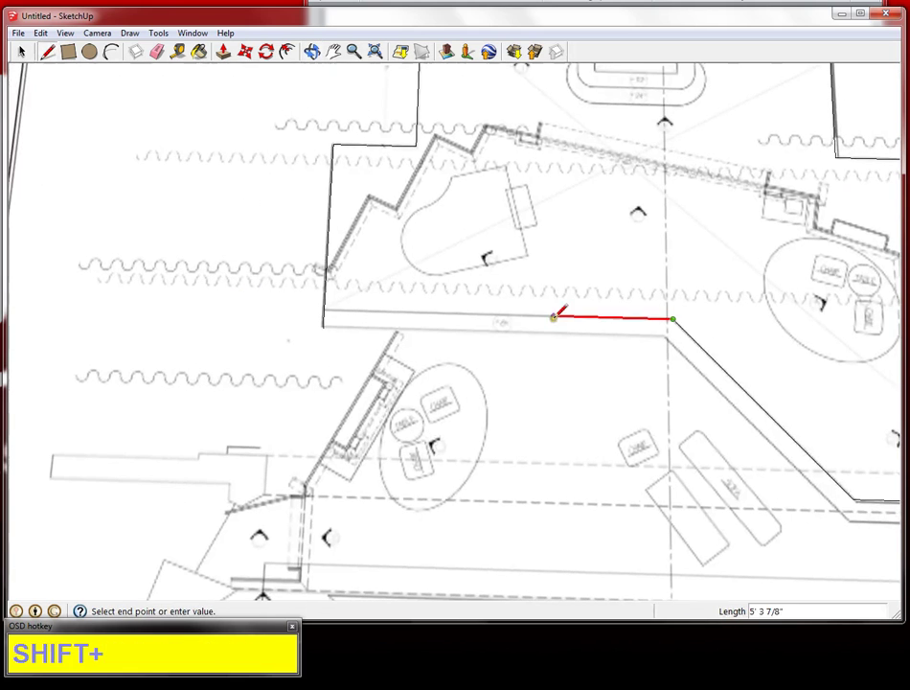
pyautogui.click(323, 310)
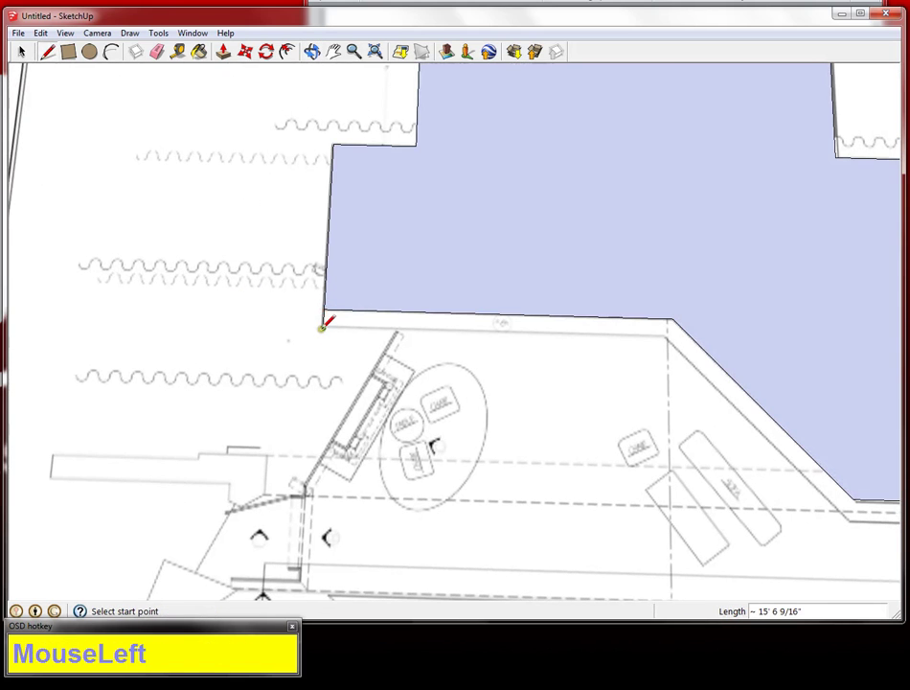
# Trace the outer line of the front step, parallel to the platform's front edges and diagonal, closing a strip about 1' wide.
pyautogui.moveTo(323, 328); pyautogui.dragTo(671, 333)
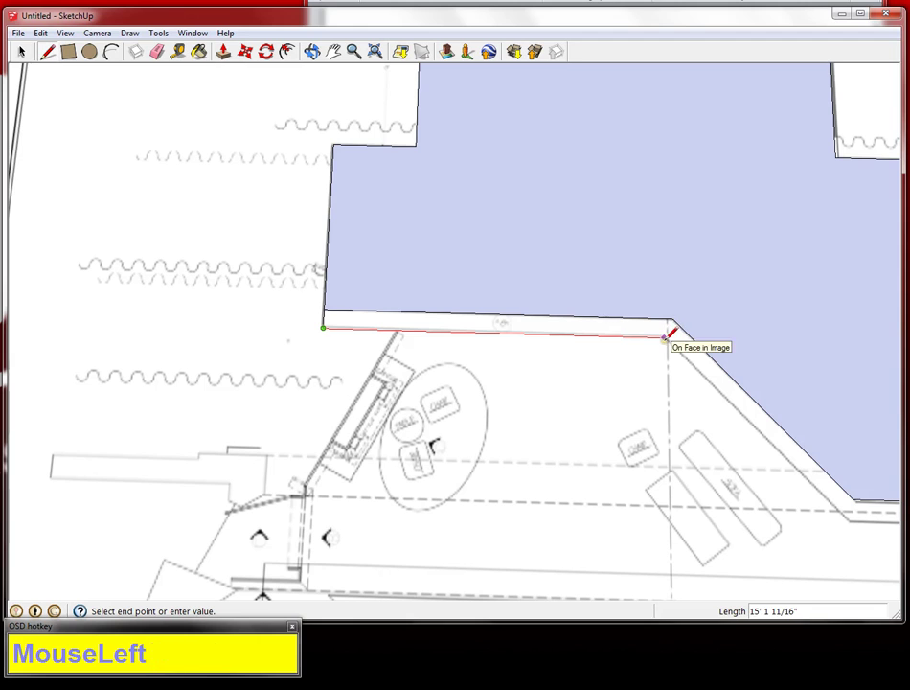
pyautogui.click(666, 338)
pyautogui.click(854, 522)
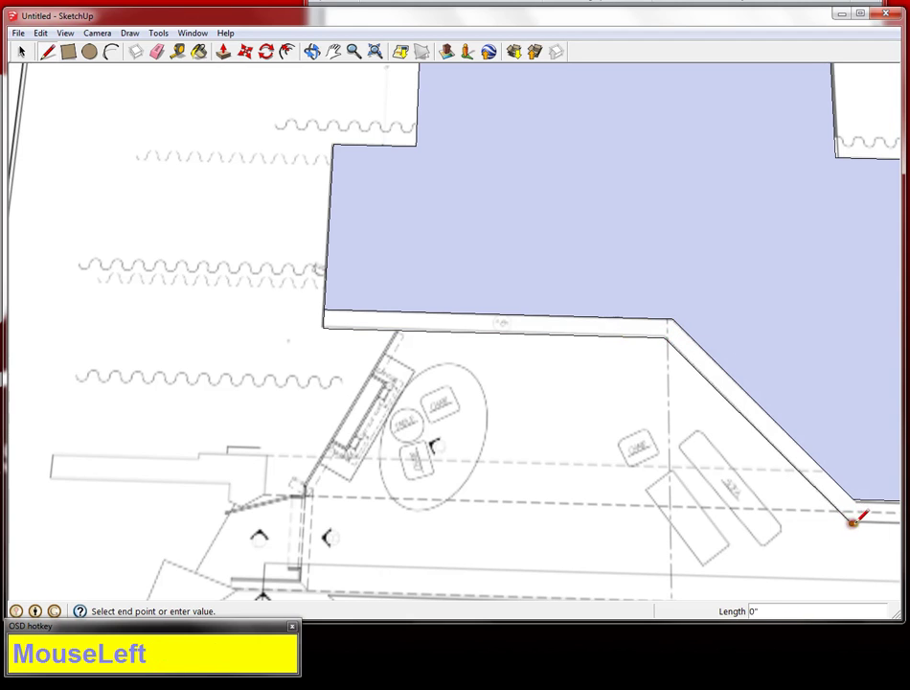
pyautogui.moveTo(853, 522)
pyautogui.keyDown('shift'); pyautogui.mouseDown(button='middle')
pyautogui.moveTo(566, 446)
pyautogui.moveTo(477, 443)
pyautogui.mouseUp(button='middle'); pyautogui.keyUp('shift')
pyautogui.click(667, 442)
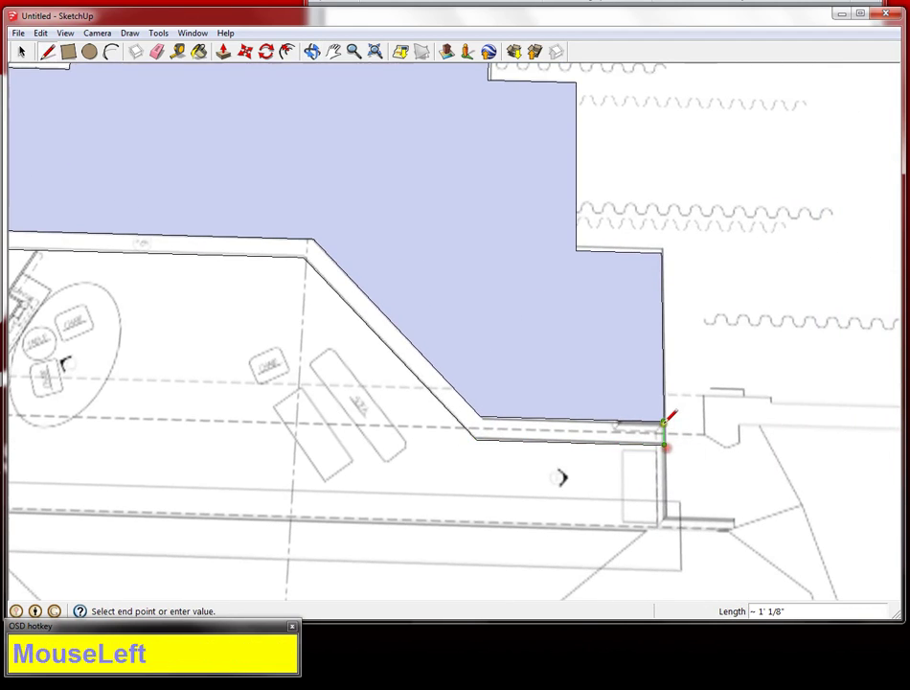
# Extrude the main platform face 16" downward below the ground plan with Push/Pull.
pyautogui.scroll(-3, 668, 418)
pyautogui.moveTo(493, 403)
pyautogui.keyDown('shift'); pyautogui.mouseDown(button='middle')
pyautogui.moveTo(502, 340)
pyautogui.moveTo(493, 402)
pyautogui.moveTo(470, 421)
pyautogui.moveTo(543, 423)
pyautogui.moveTo(534, 416)
pyautogui.moveTo(549, 429)
pyautogui.moveTo(542, 413)
pyautogui.mouseUp(button='middle'); pyautogui.keyUp('shift')
pyautogui.click(542, 413)
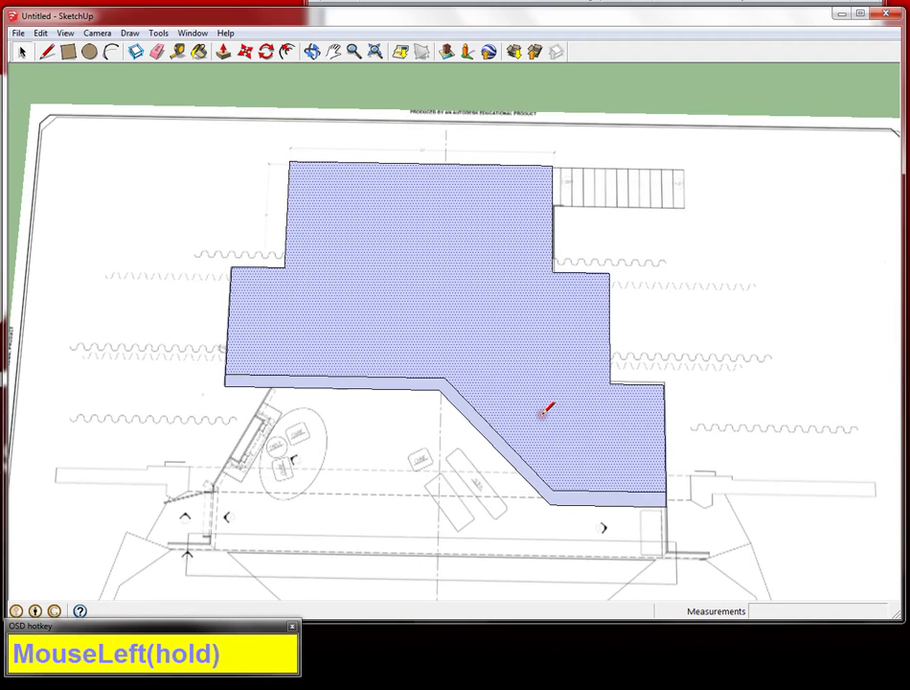
pyautogui.press('p')
pyautogui.moveTo(538, 431); pyautogui.dragTo(543, 465)
pyautogui.moveTo(542, 465); pyautogui.dragTo(564, 197, button='middle')
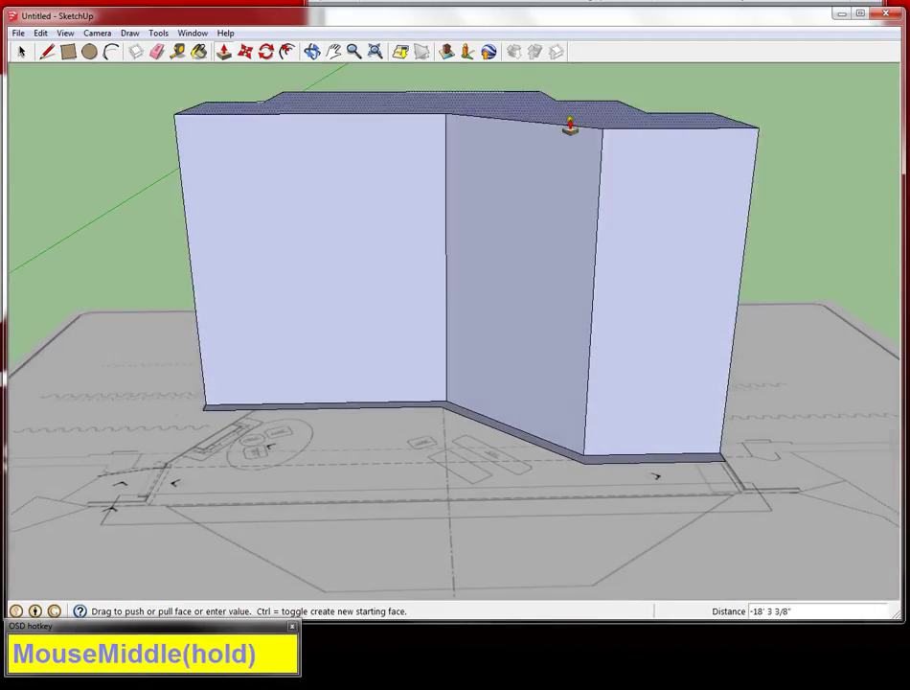
pyautogui.moveTo(585, 520); pyautogui.dragTo(588, 299, button='middle')
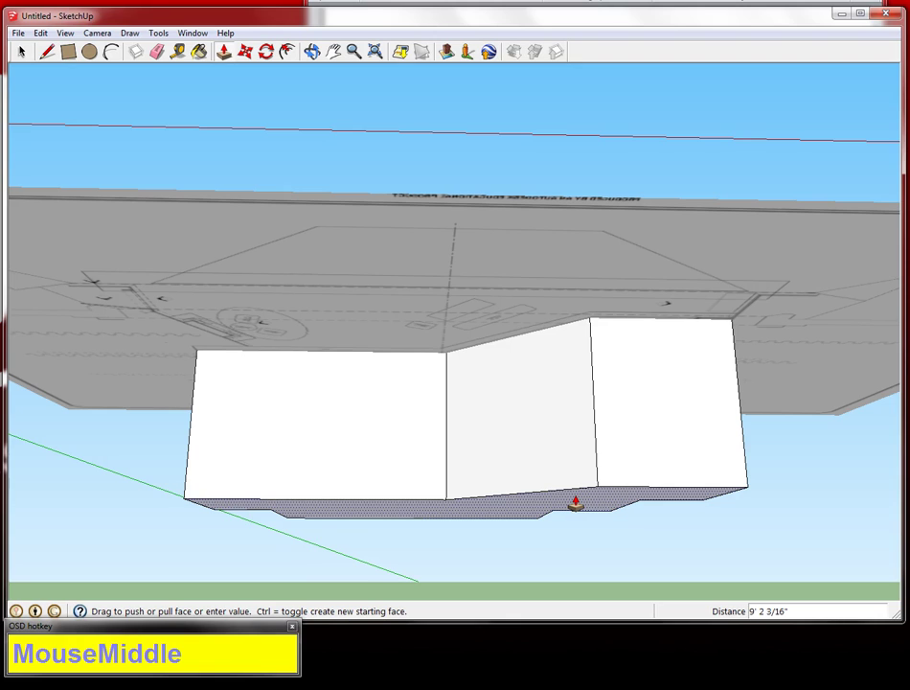
pyautogui.write('16"')
pyautogui.press('Return')
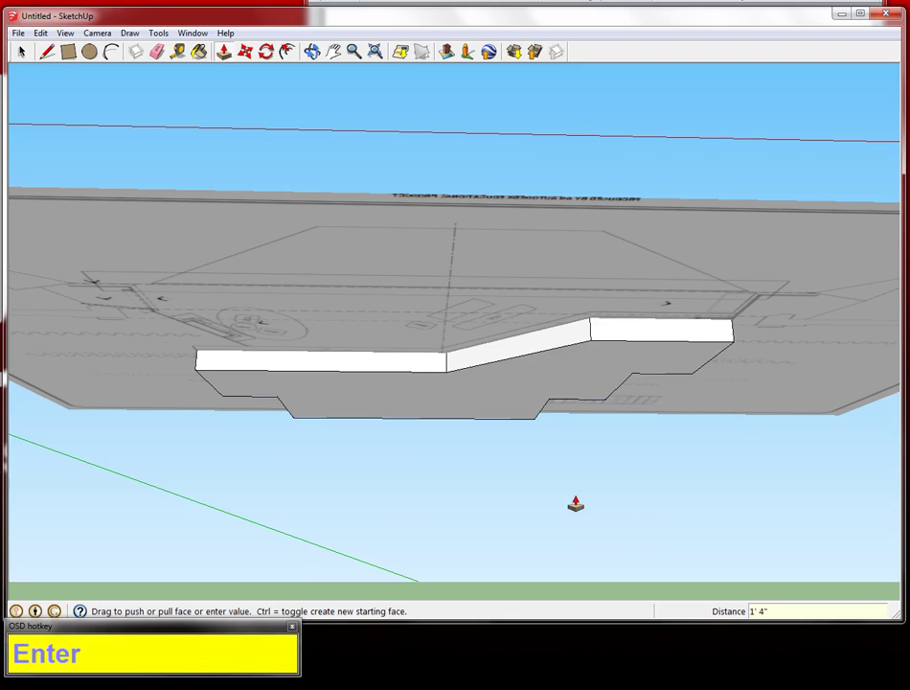
# Extrude the narrow front step strip 1' 4" downward to match the depth of the main platform.
pyautogui.middleClick(595, 370)
pyautogui.moveTo(601, 528); pyautogui.dragTo(587, 457, button='middle')
pyautogui.click(587, 453)
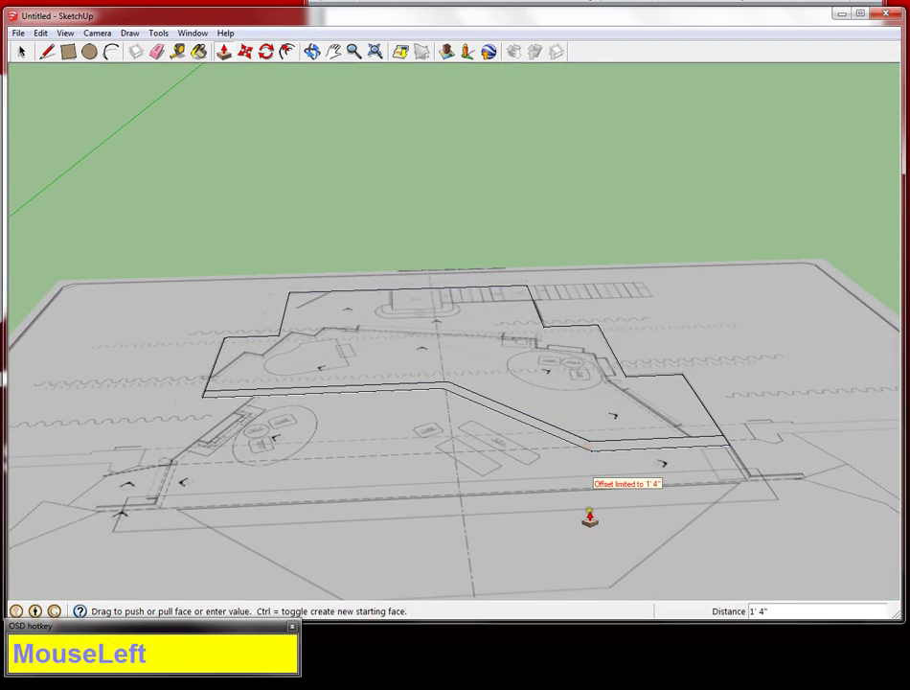
pyautogui.moveTo(590, 524); pyautogui.dragTo(583, 266, button='middle')
pyautogui.click(579, 355)
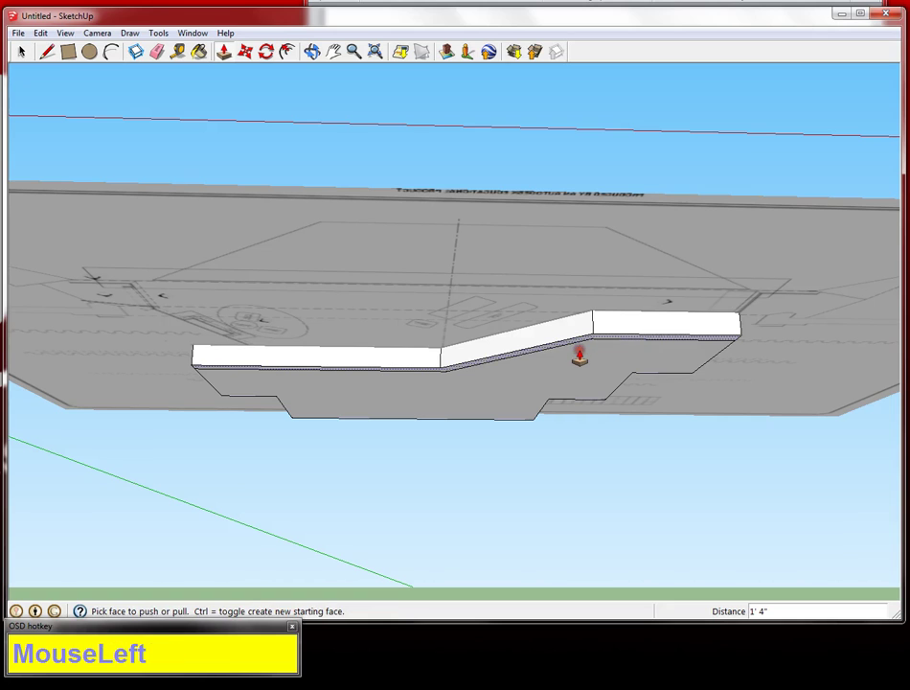
# Try to push the front step strip by 8" and undo it.
pyautogui.moveTo(579, 356); pyautogui.dragTo(573, 484, button='middle')
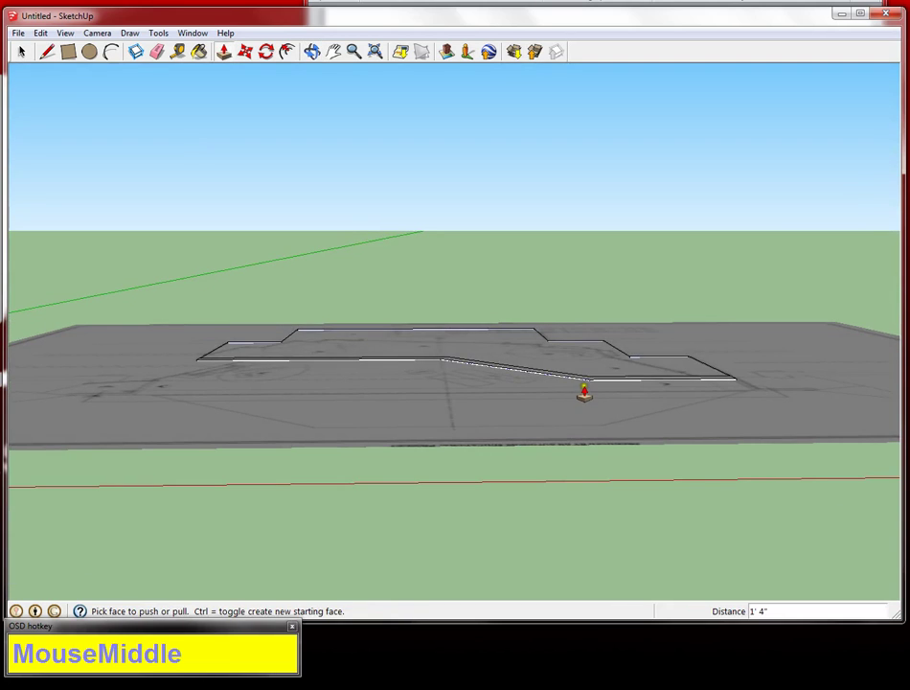
pyautogui.moveTo(584, 390); pyautogui.dragTo(587, 421, button='middle')
pyautogui.click(586, 422)
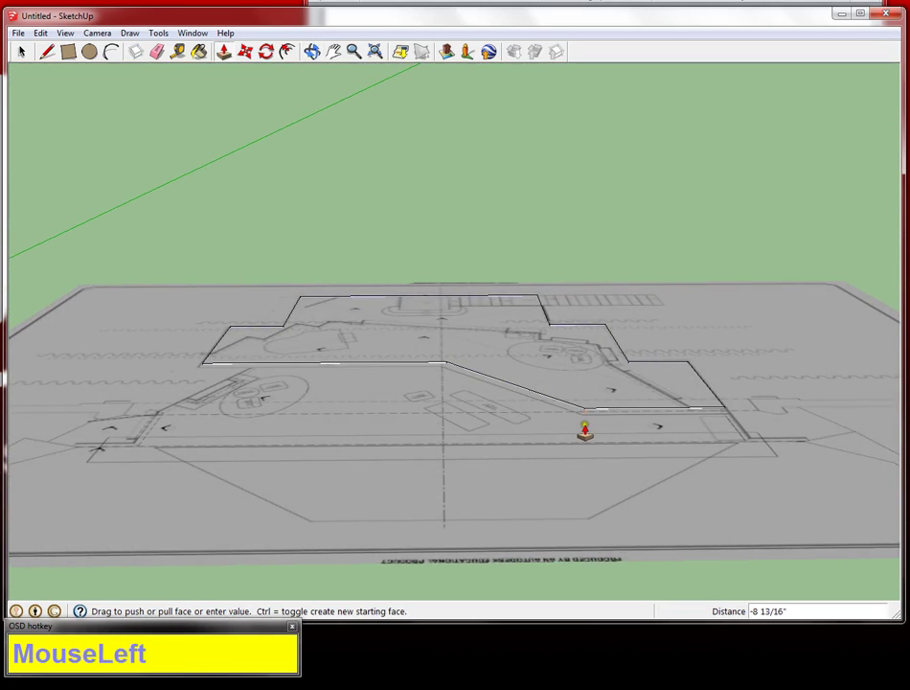
pyautogui.write('8"')
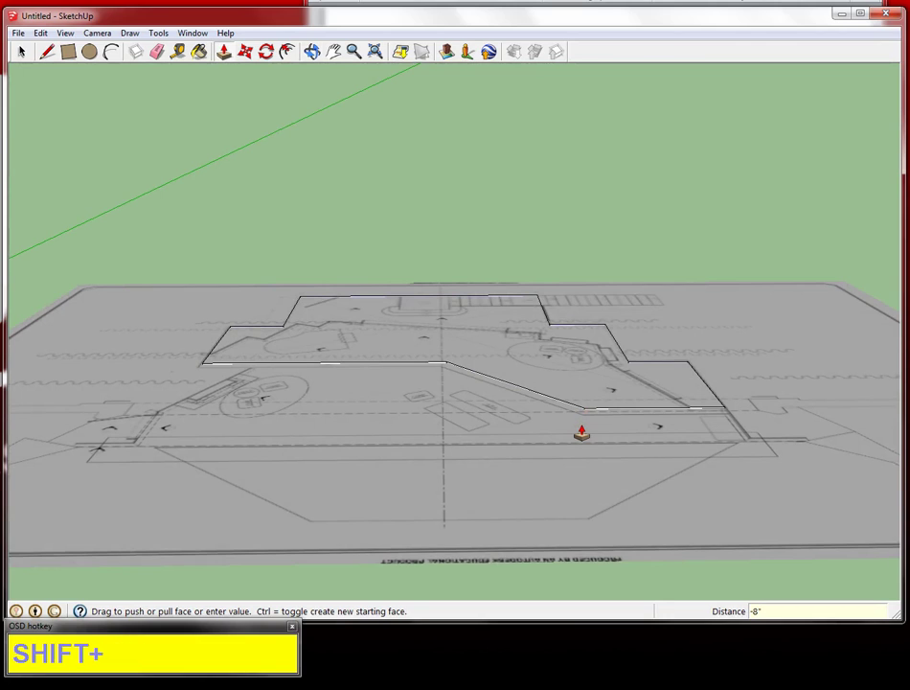
pyautogui.press('Return')
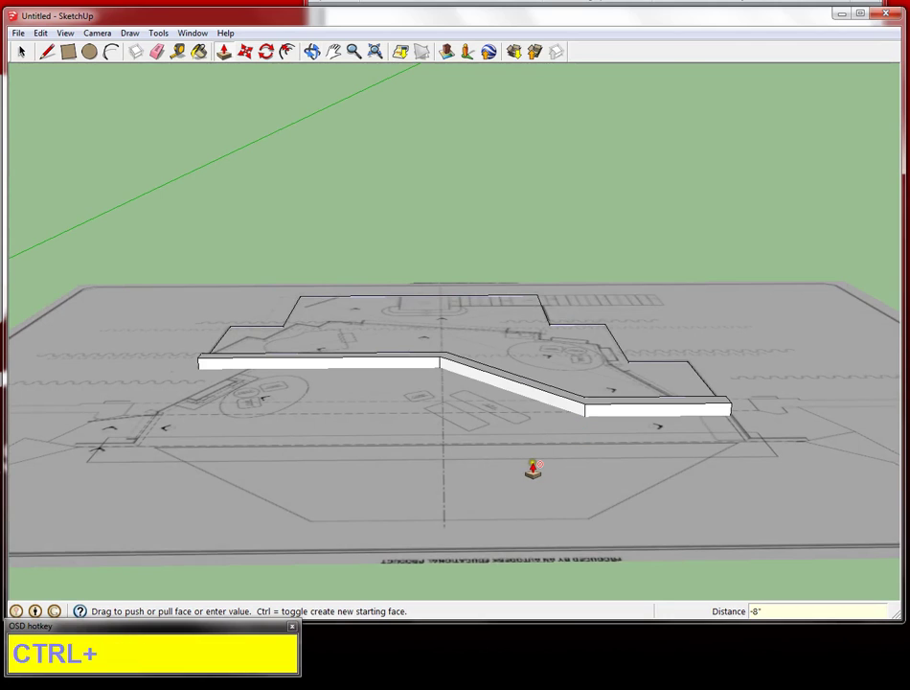
pyautogui.hotkey('ctrl', 'x')
pyautogui.hotkey('ctrl', 'z')
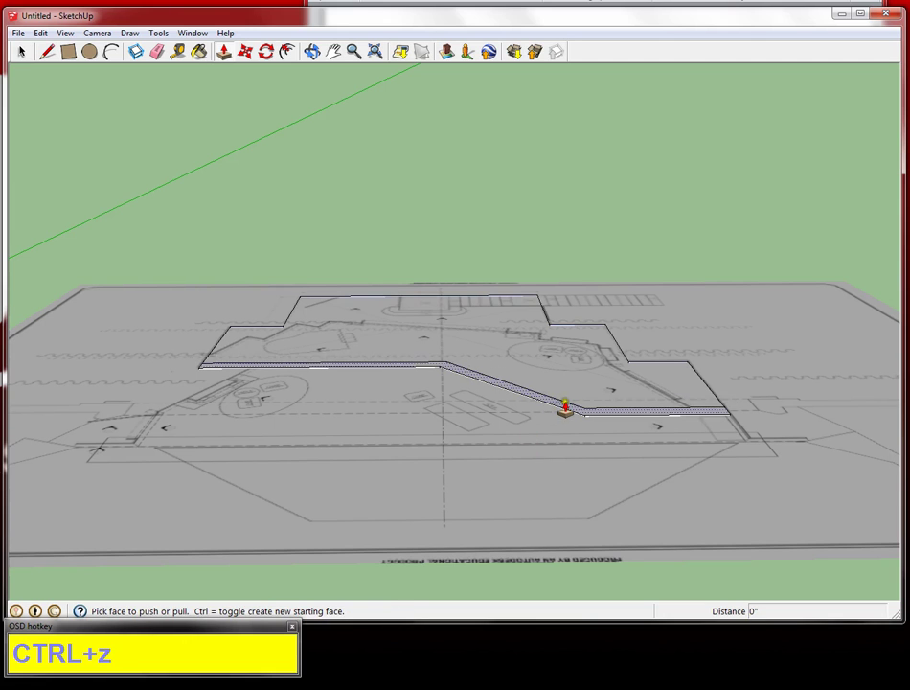
# Push the top face of the front step strip down 8" below the platform level.
pyautogui.click(563, 412)
pyautogui.moveTo(562, 412); pyautogui.dragTo(569, 305, button='middle')
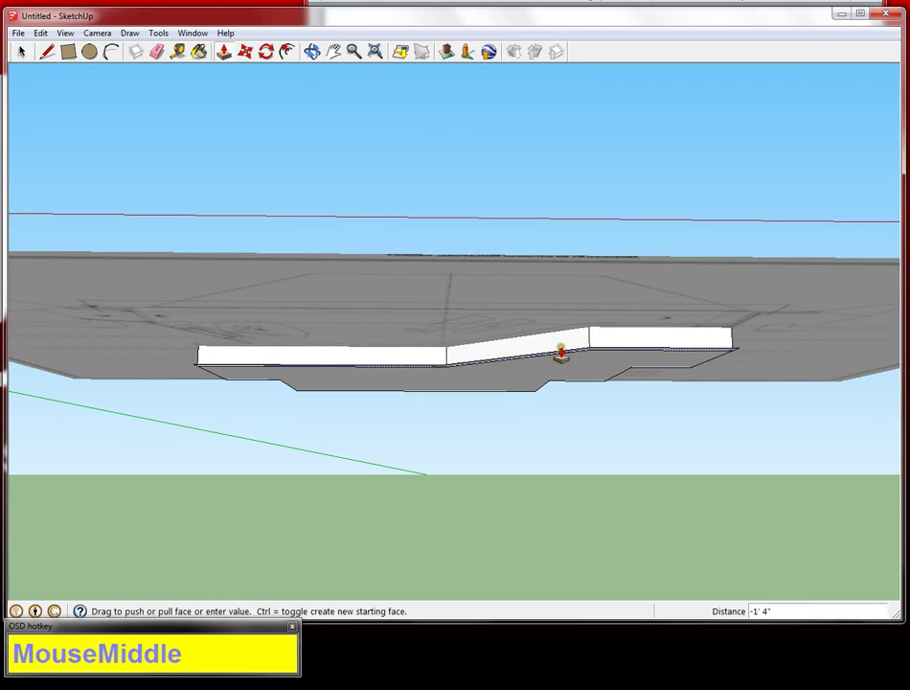
pyautogui.write('8"')
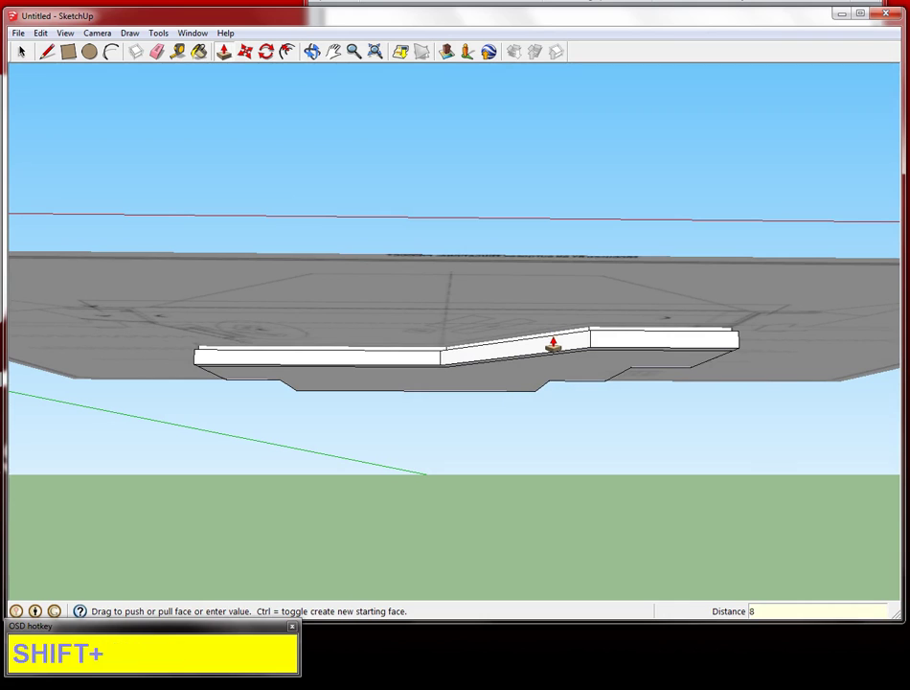
pyautogui.press('Return')
# Hide the ground plan image so only the platform geometry is shown.
pyautogui.moveTo(553, 345); pyautogui.dragTo(506, 543, button='middle')
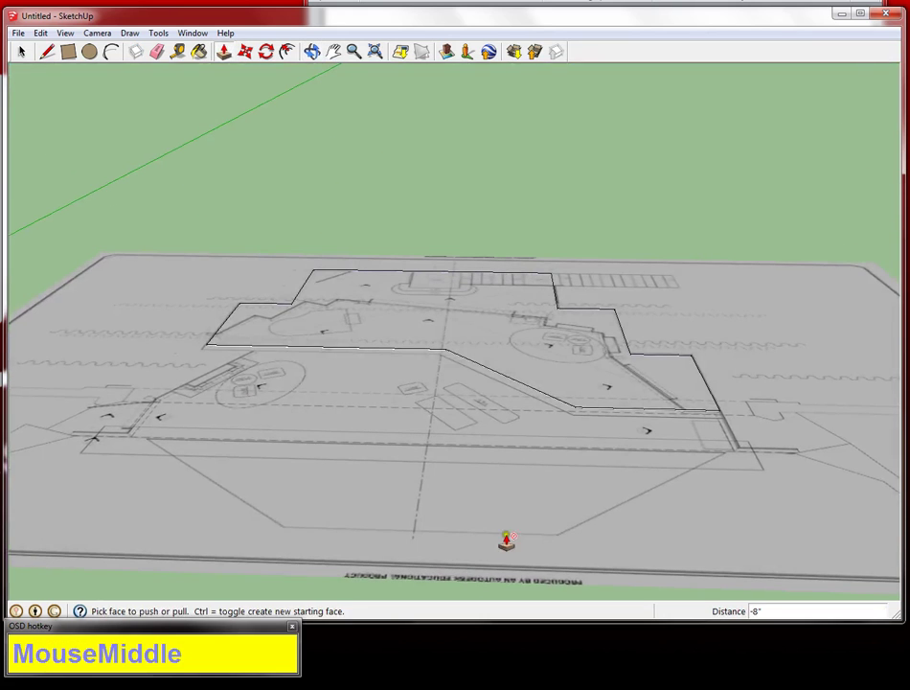
pyautogui.press('space')
pyautogui.moveTo(453, 462); pyautogui.dragTo(456, 548, button='middle')
pyautogui.rightClick(456, 548)
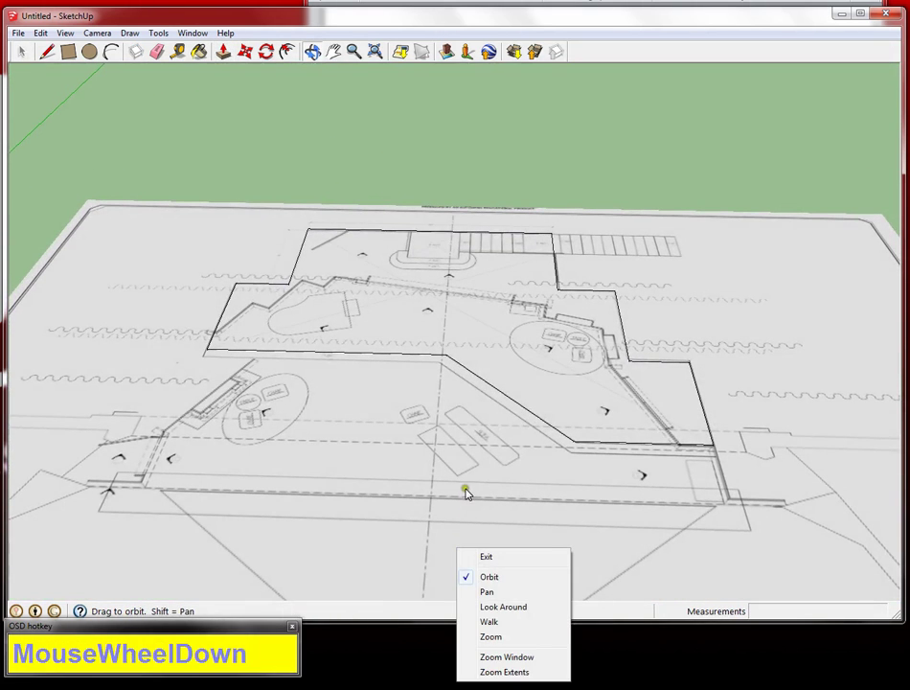
pyautogui.press('Escape')
pyautogui.click(426, 486)
pyautogui.rightClick(426, 486)
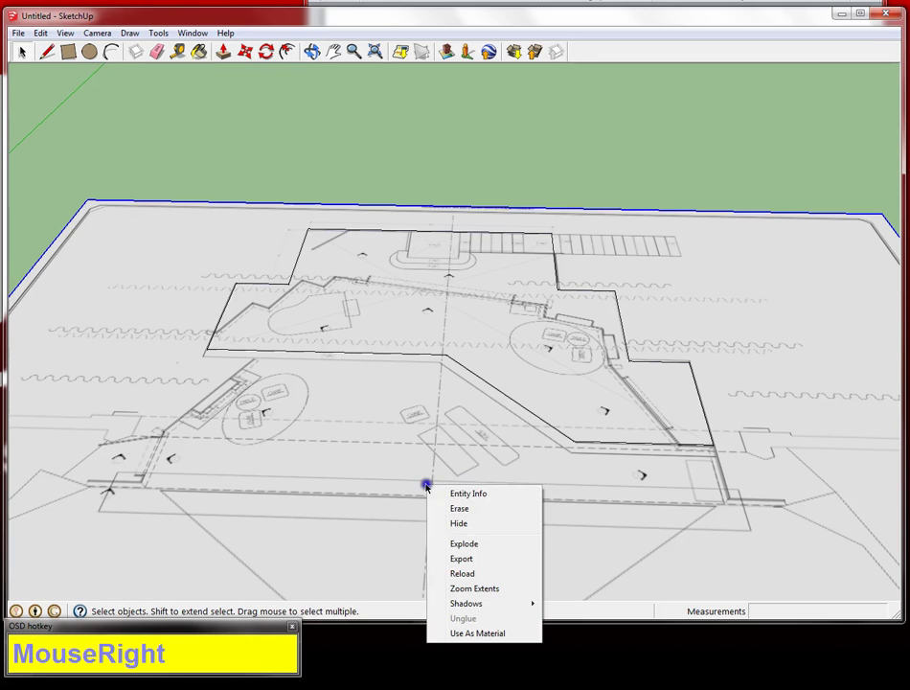
pyautogui.click(483, 525)
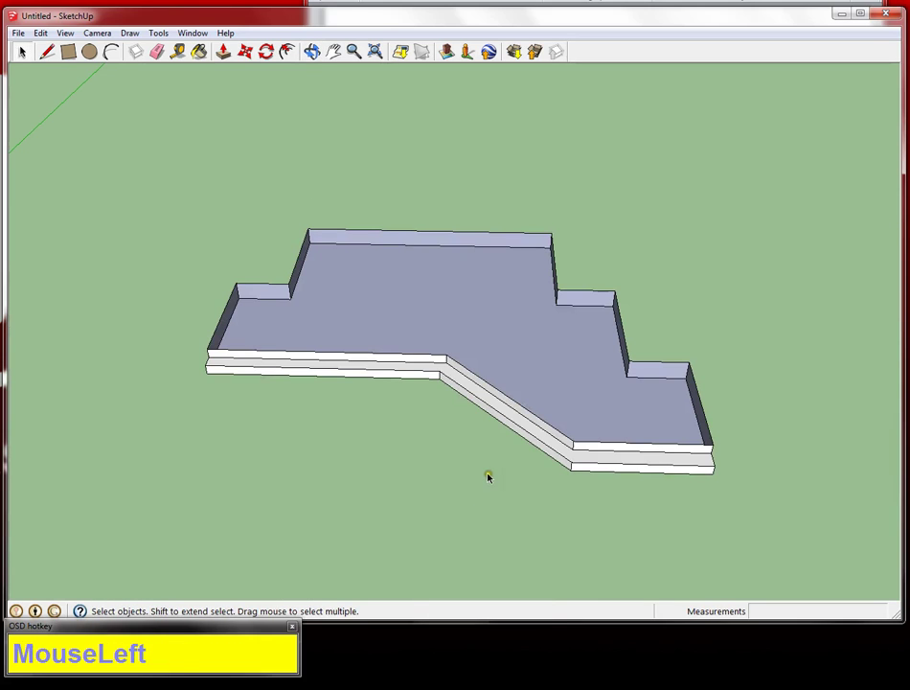
# Redraw the short edge about 3' 10" long at the platform's rear side step to form its top face.
pyautogui.keyDown('shift'); pyautogui.moveTo(477, 471); pyautogui.dragTo(484, 372, button='middle'); pyautogui.keyUp('shift')
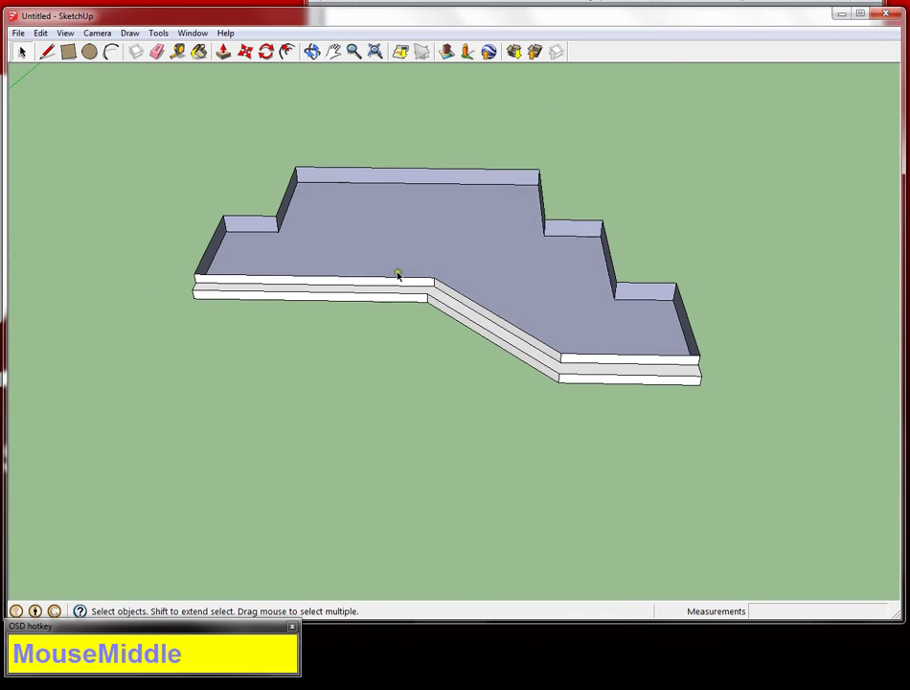
pyautogui.press('l')
pyautogui.click(278, 215)
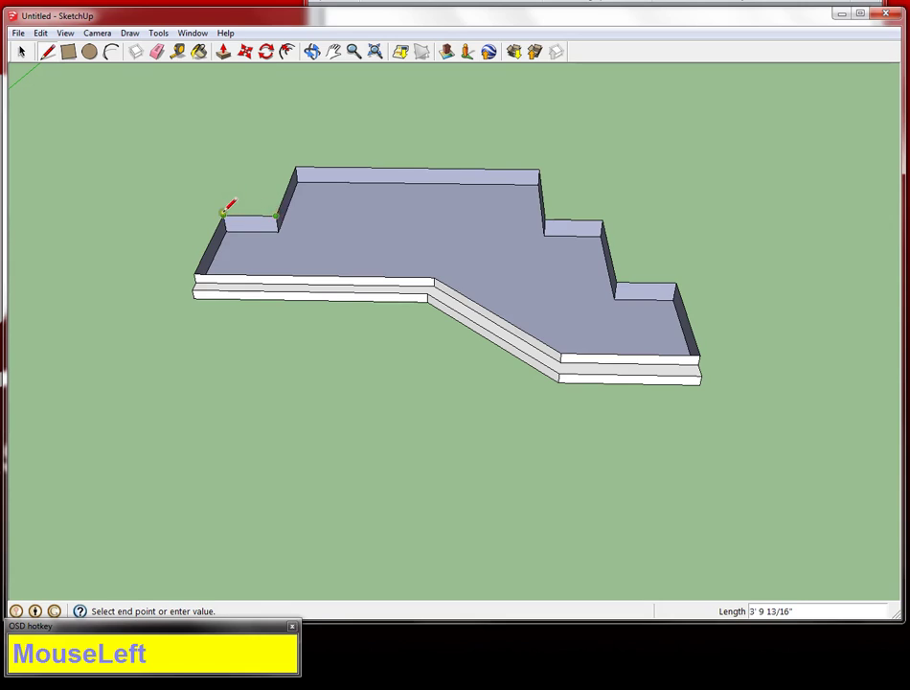
pyautogui.click(223, 212)
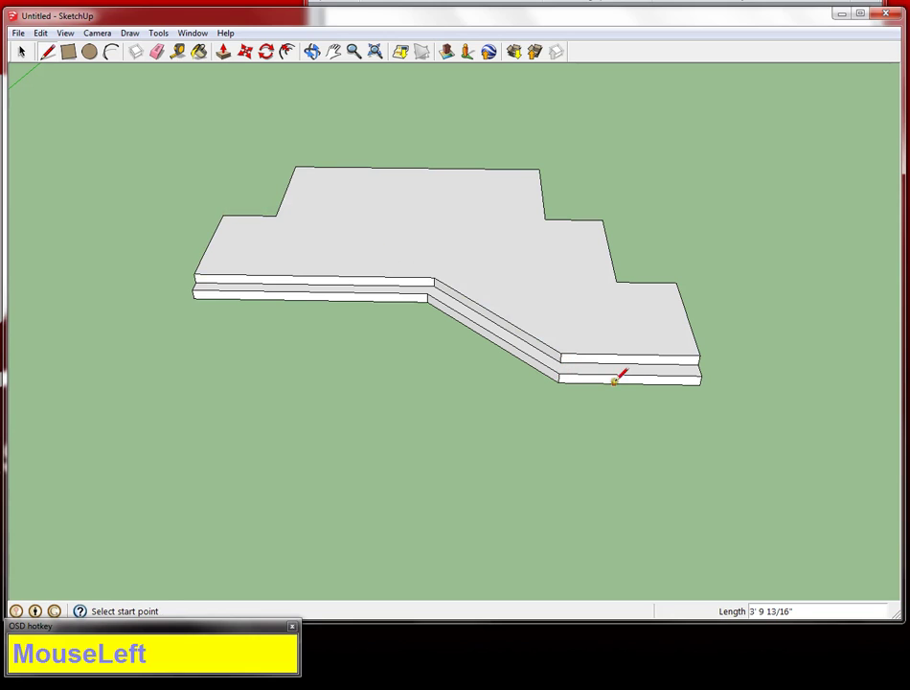
# Turn on the display of hidden geometry and unhide the ground plan image.
pyautogui.click(65, 32)
pyautogui.click(76, 84)
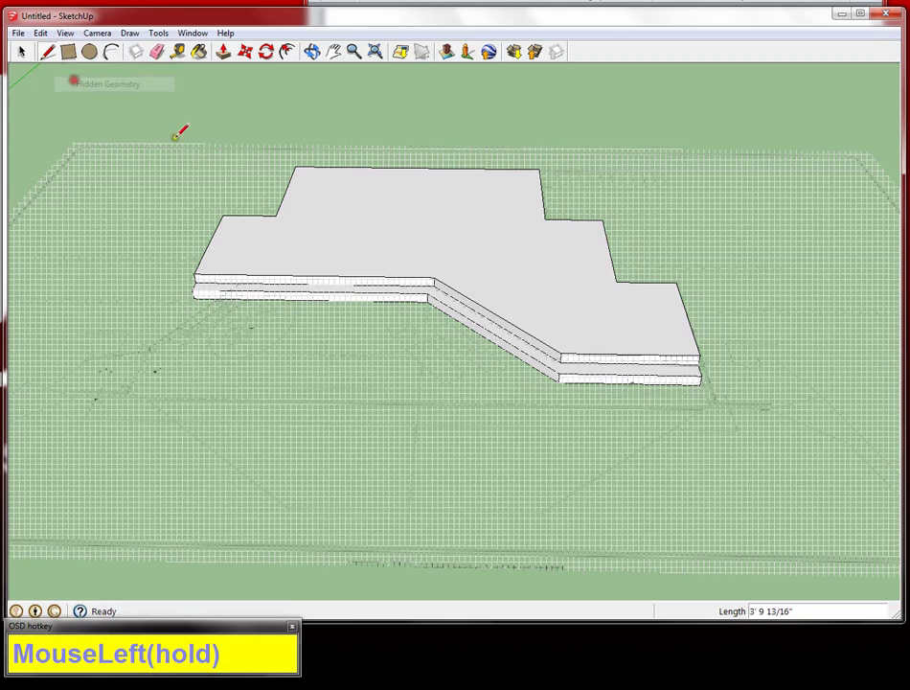
pyautogui.press('space')
pyautogui.click(224, 179)
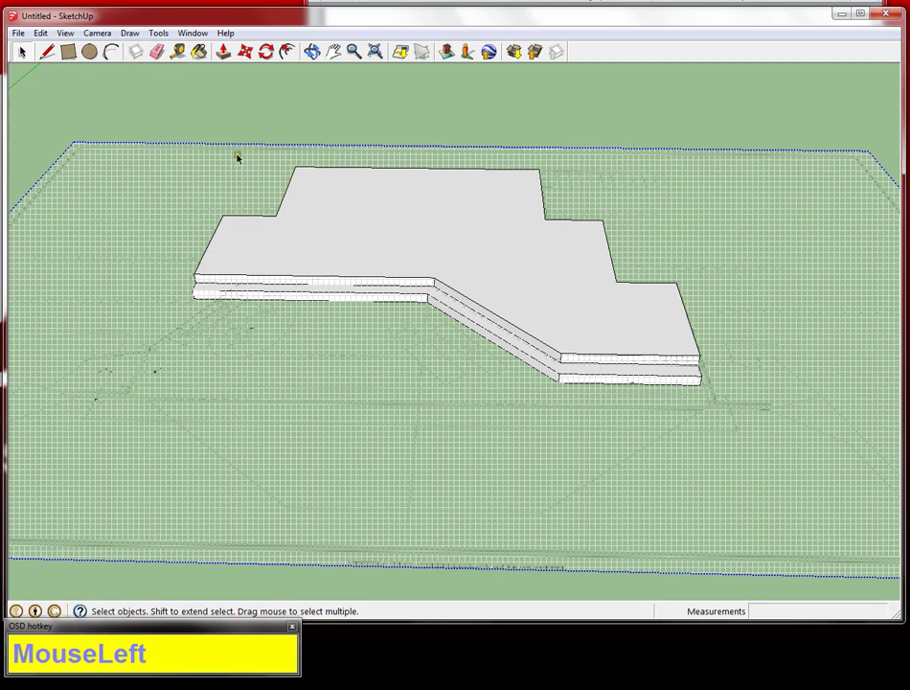
pyautogui.rightClick(257, 186)
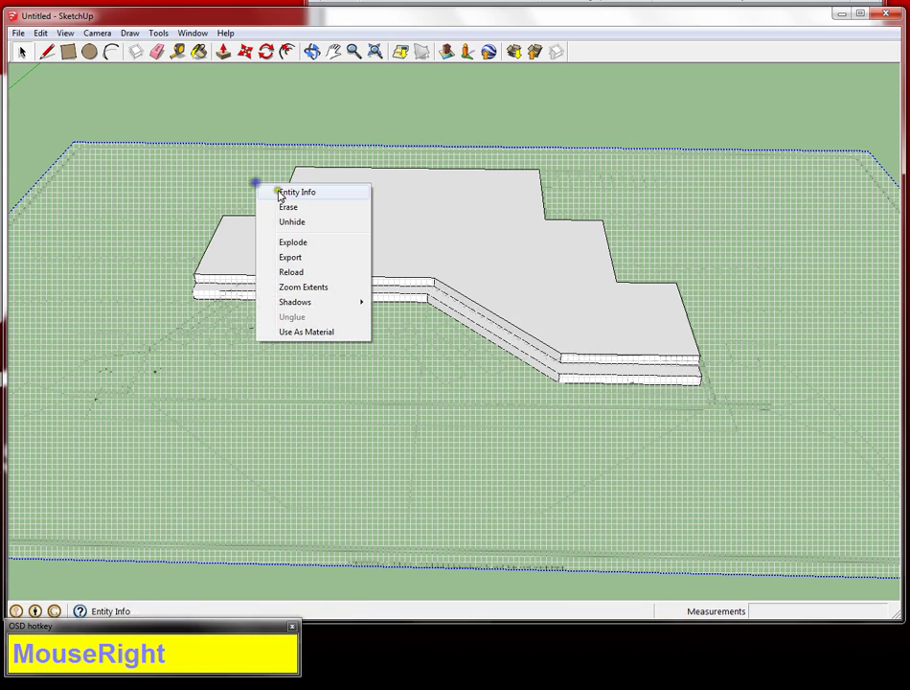
pyautogui.click(291, 223)
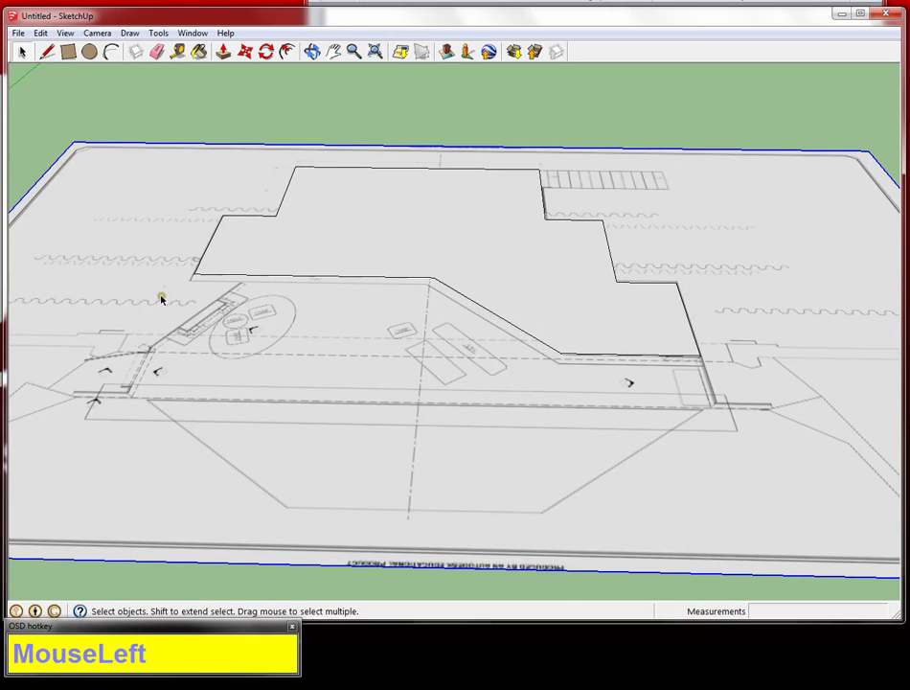
# Hide the ground plan image to leave only the platform geometry showing, and unhide it again.
pyautogui.click(285, 348)
pyautogui.click(511, 291)
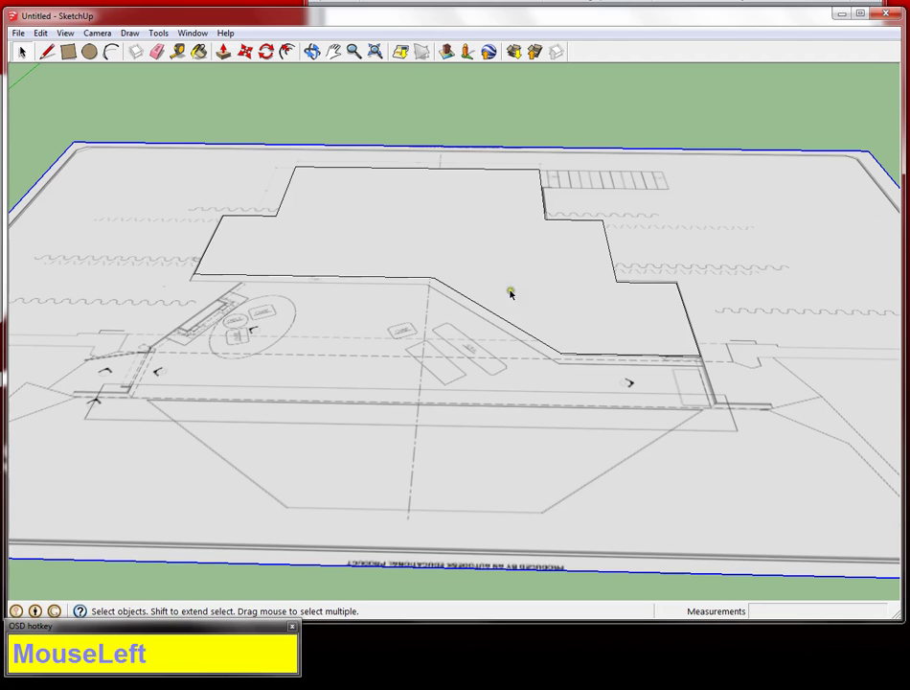
pyautogui.rightClick(354, 332)
pyautogui.click(386, 371)
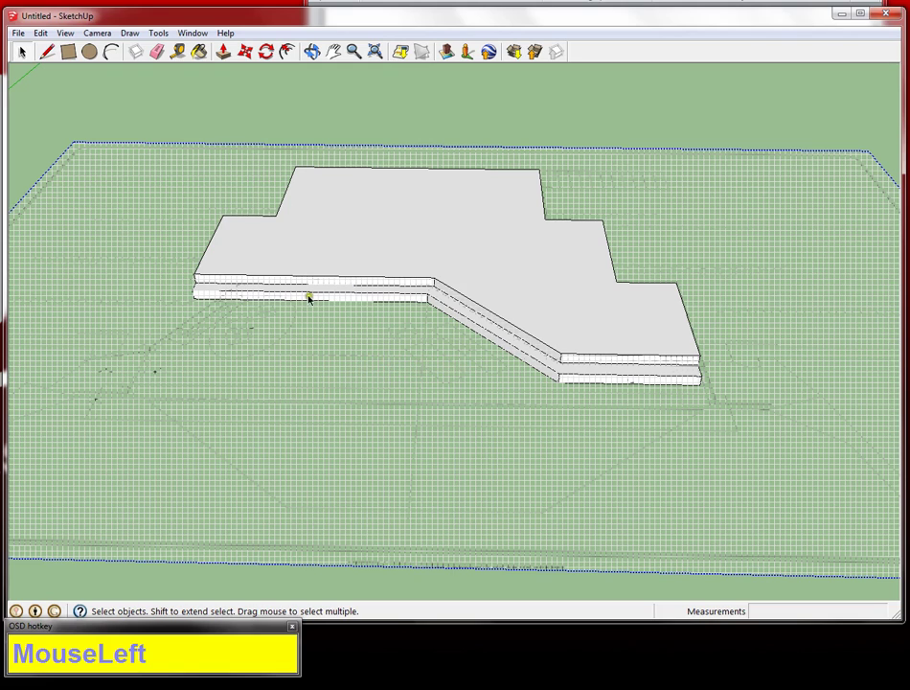
pyautogui.rightClick(420, 399)
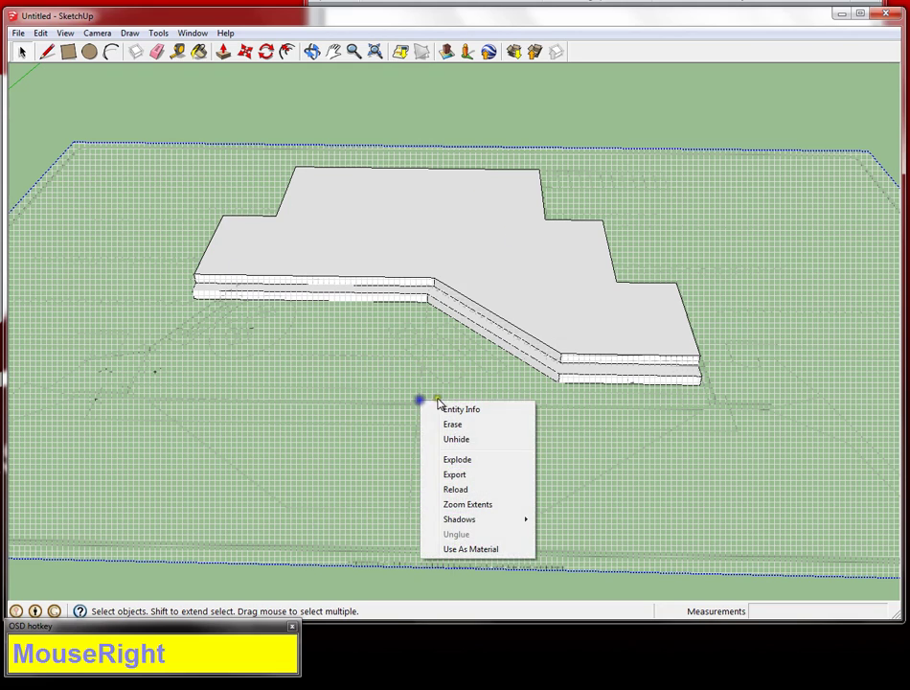
pyautogui.click(469, 438)
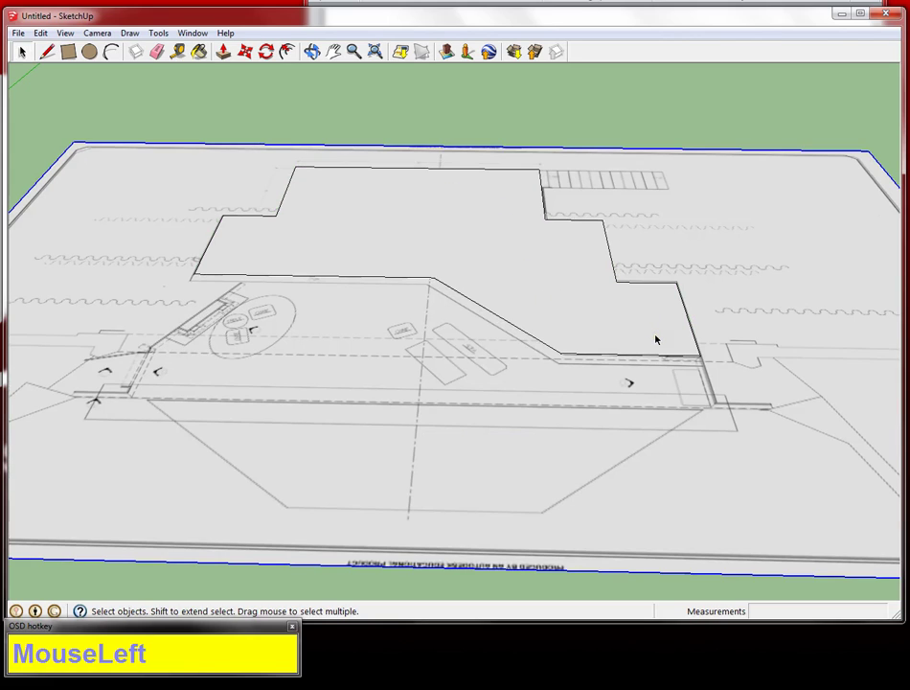
# Hide the platform's top face to view the ground plan details beneath it, and unhide the face again.
pyautogui.click(492, 329)
pyautogui.click(486, 259)
pyautogui.rightClick(486, 259)
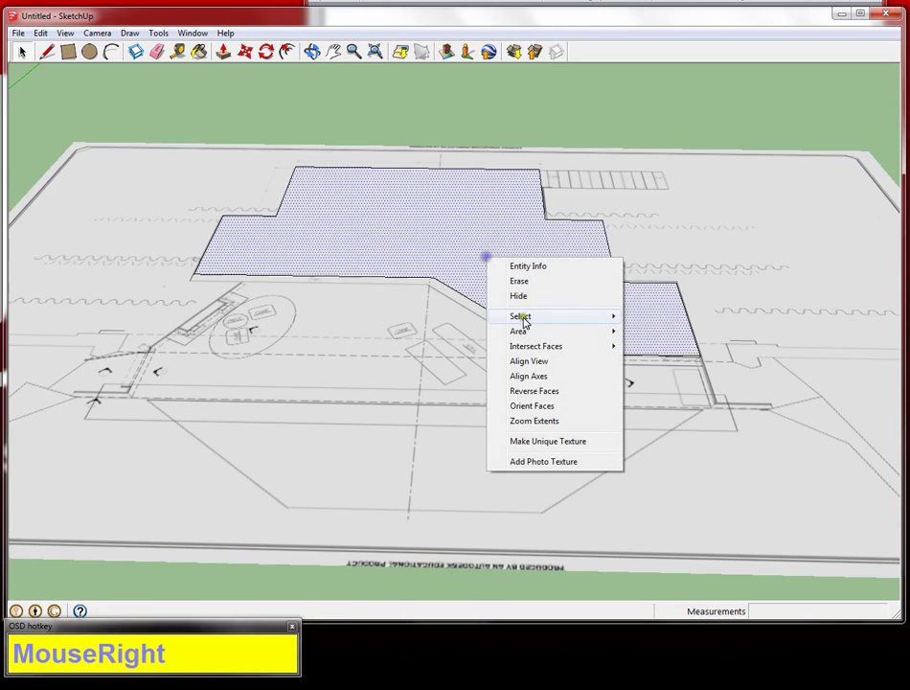
pyautogui.click(523, 298)
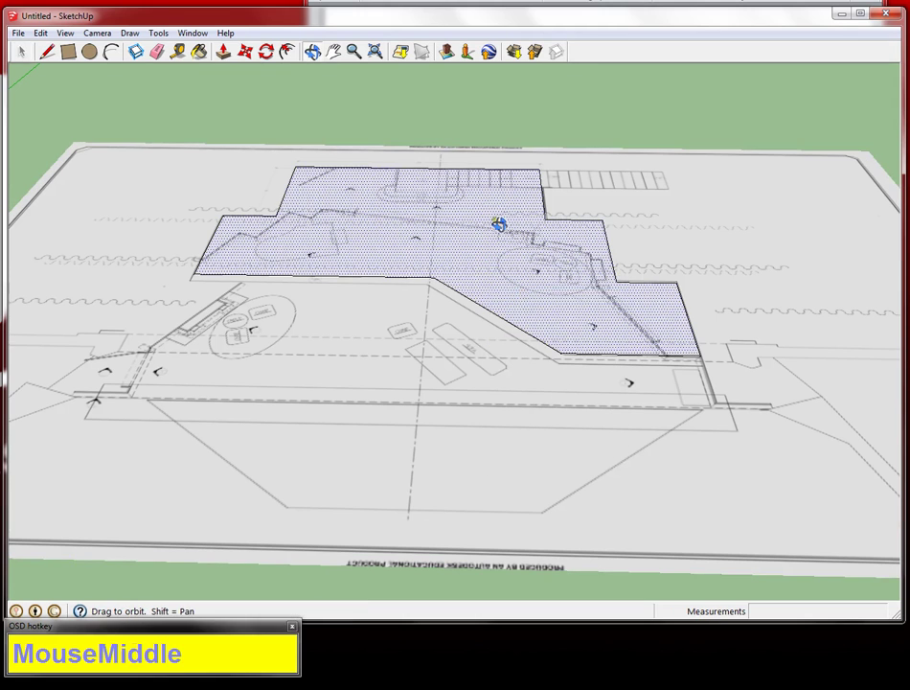
pyautogui.moveTo(494, 225); pyautogui.dragTo(428, 306, button='middle')
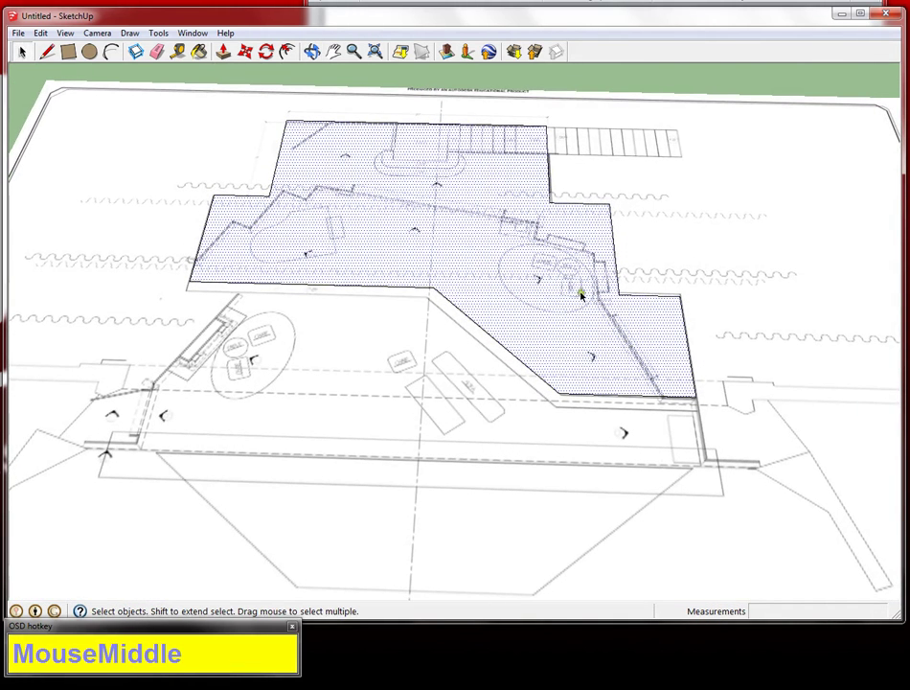
pyautogui.click(306, 176)
pyautogui.rightClick(492, 204)
pyautogui.click(512, 243)
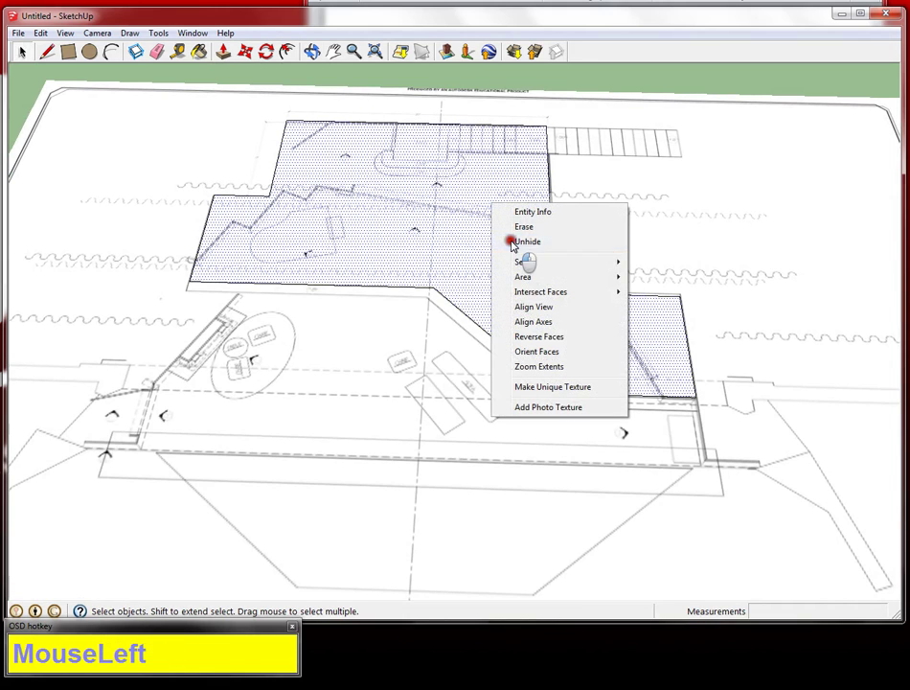
pyautogui.moveTo(368, 420); pyautogui.dragTo(450, 448, button='middle')
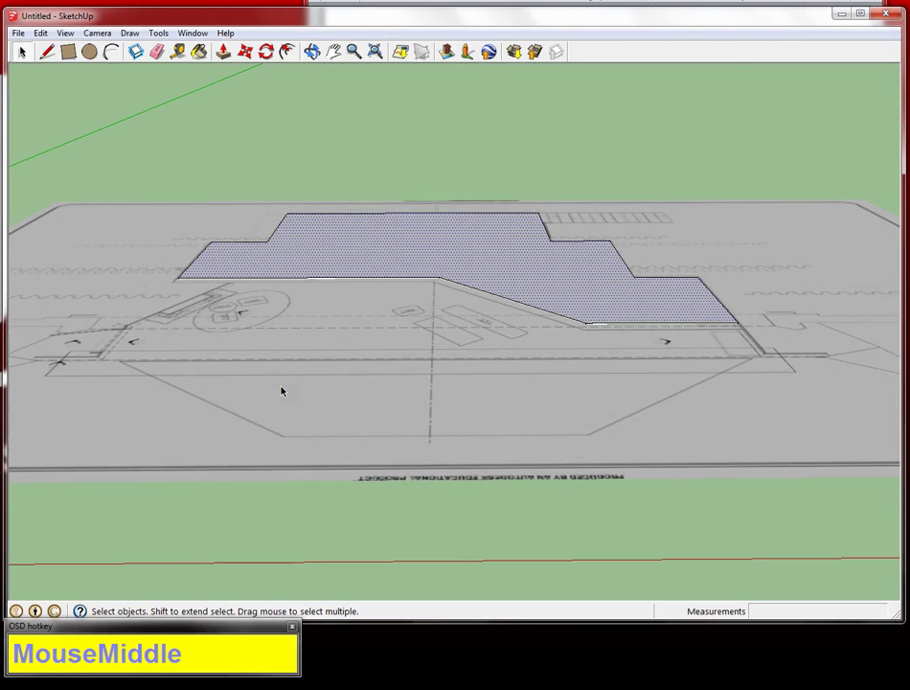
pyautogui.moveTo(282, 390); pyautogui.dragTo(327, 382, button='middle')
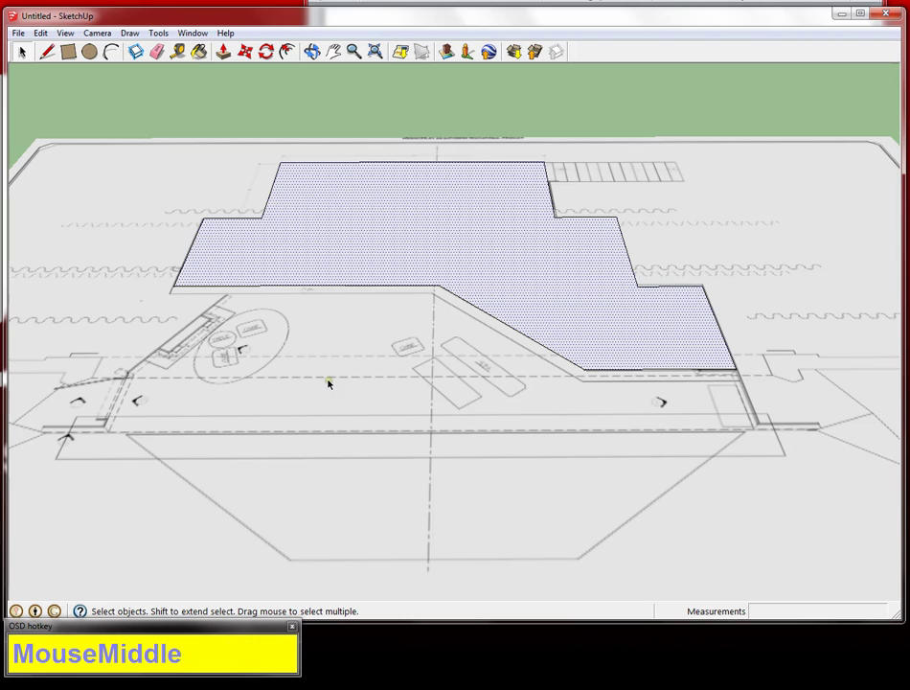
pyautogui.scroll(-3, 245, 349)
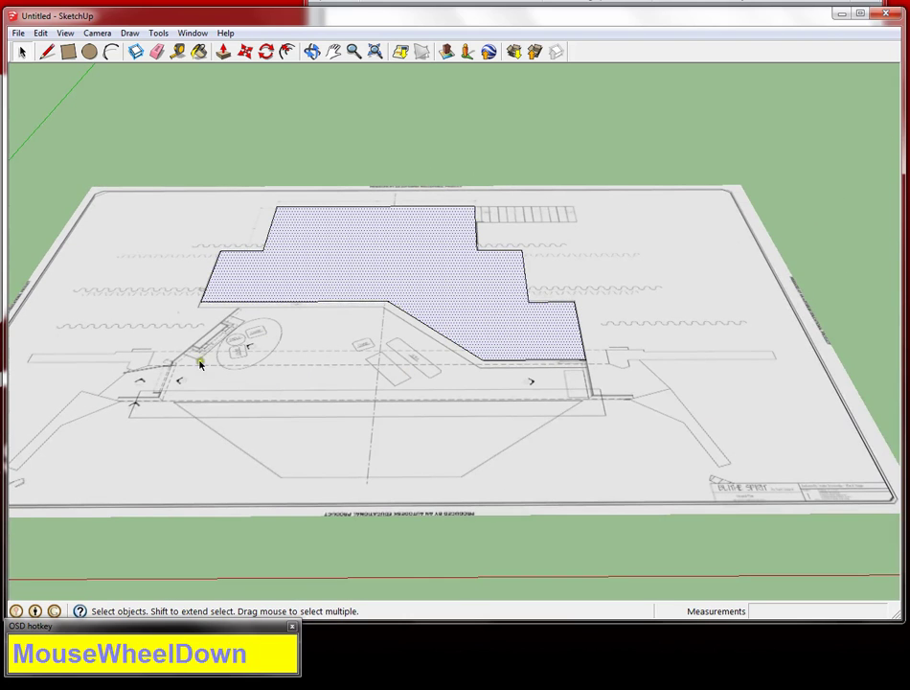